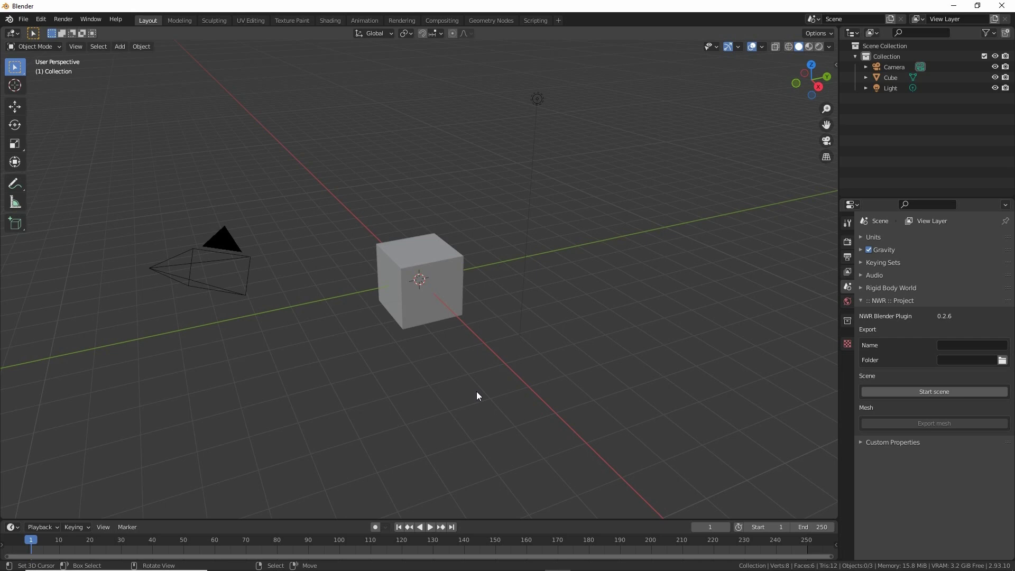
Start a new General scene with Don't Save, deselect the cube, and show the import formats.
click(24, 19)
mouse_move(33, 32)
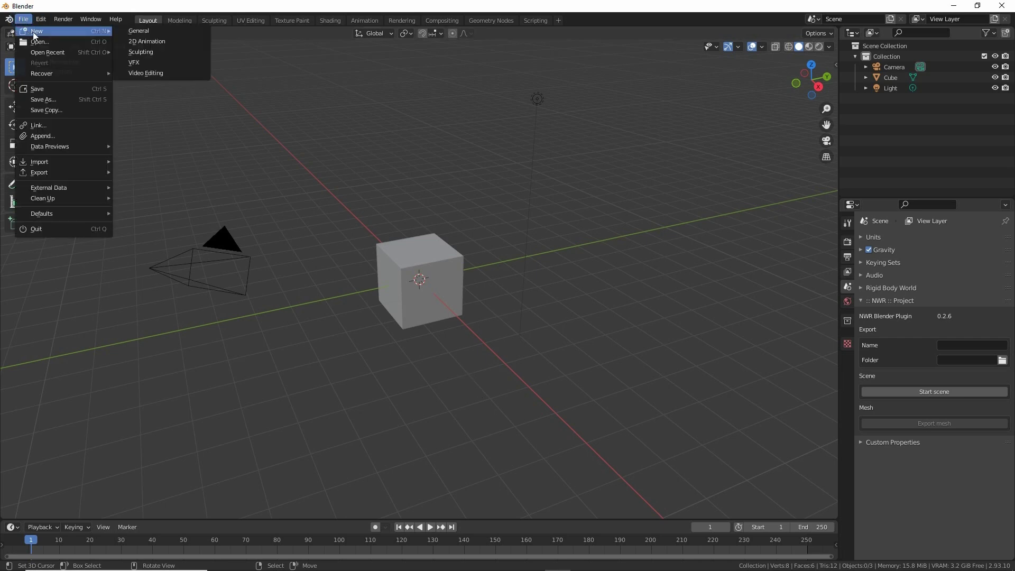
click(142, 32)
click(539, 310)
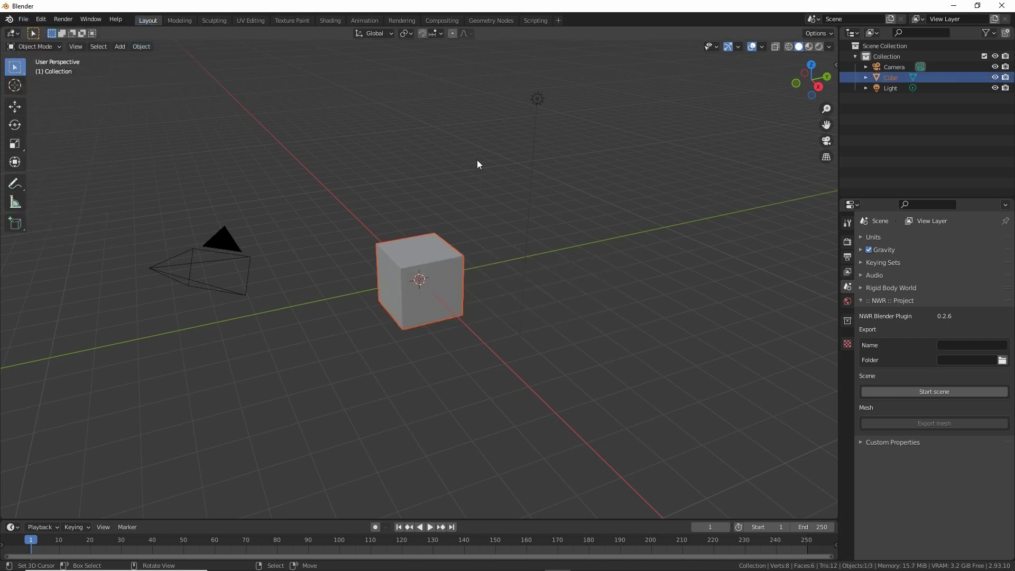
click(576, 323)
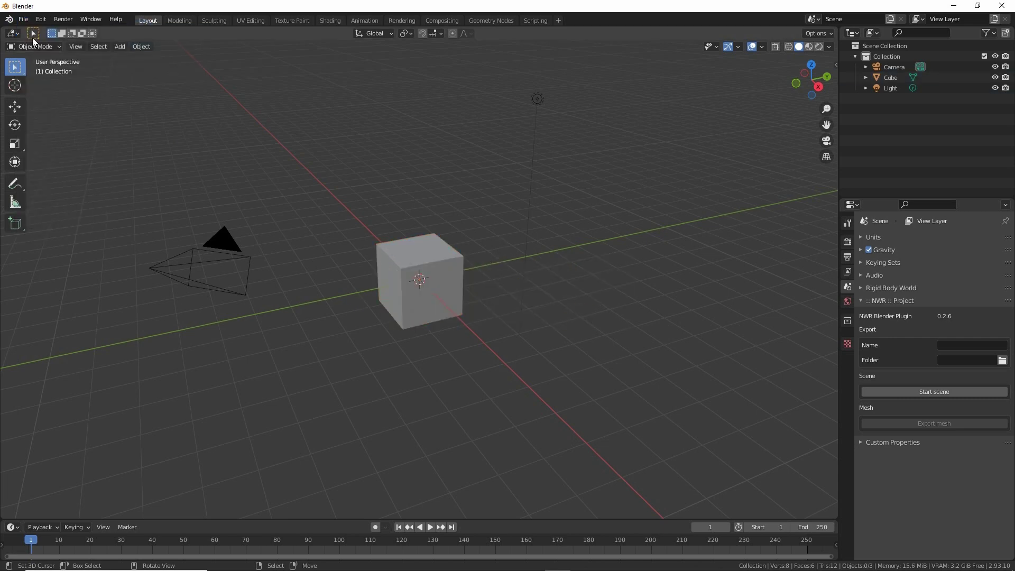
click(23, 19)
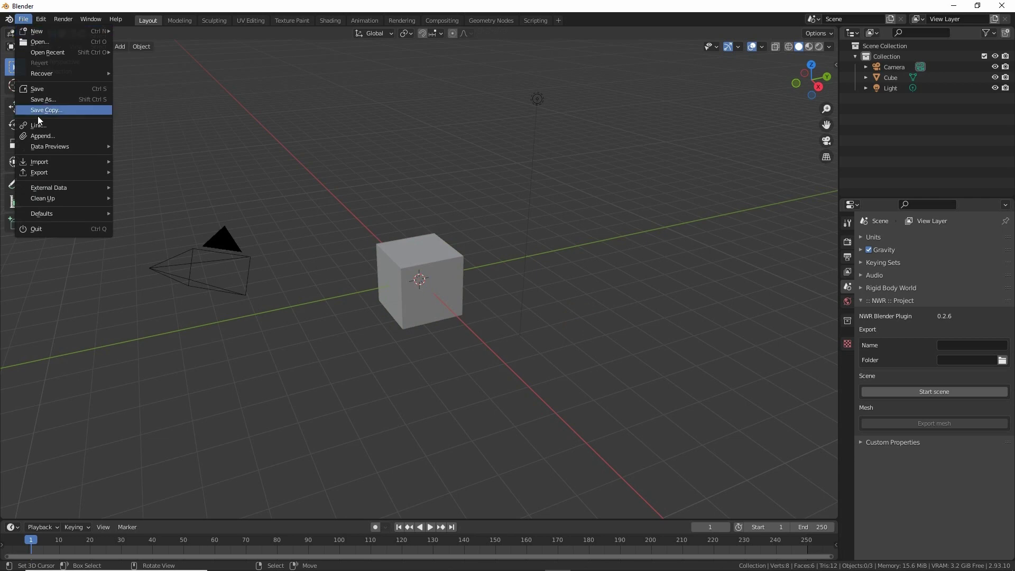
mouse_move(44, 164)
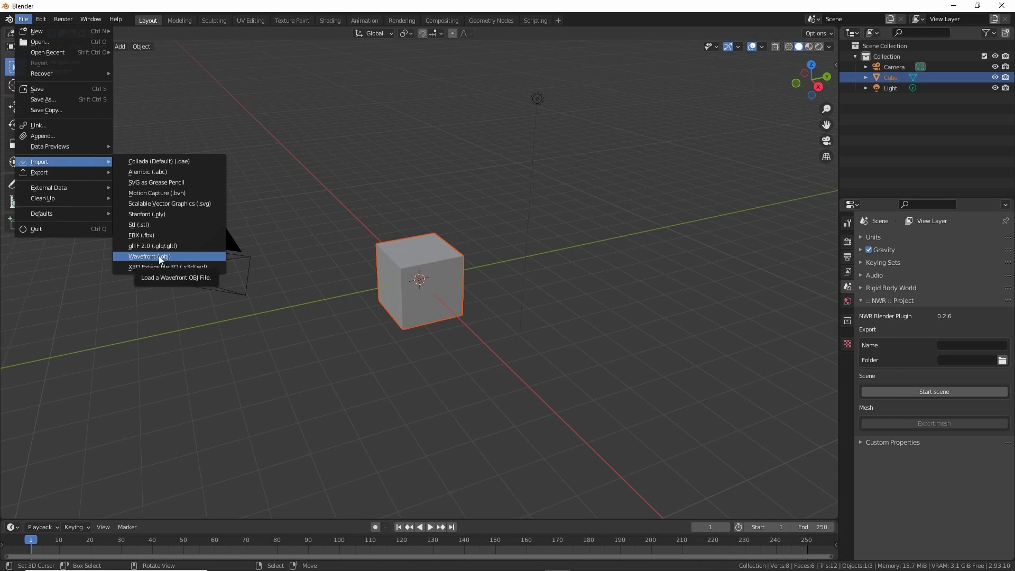
Import 'imvu tutorial tee.obj' as Wavefront OBJ from the IMVU_CIR_Tutorial_TEE folder.
click(159, 258)
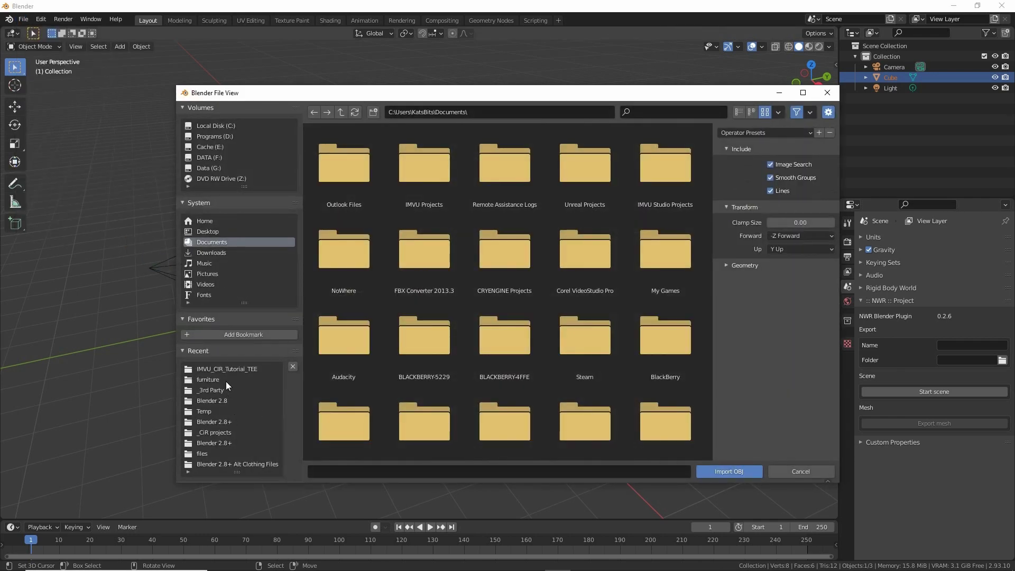
click(228, 369)
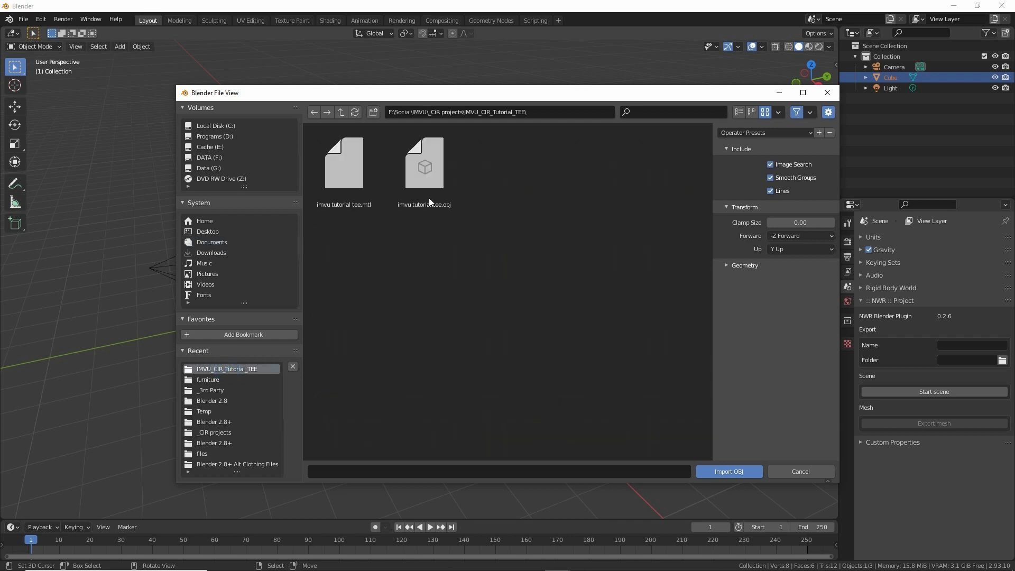
click(428, 161)
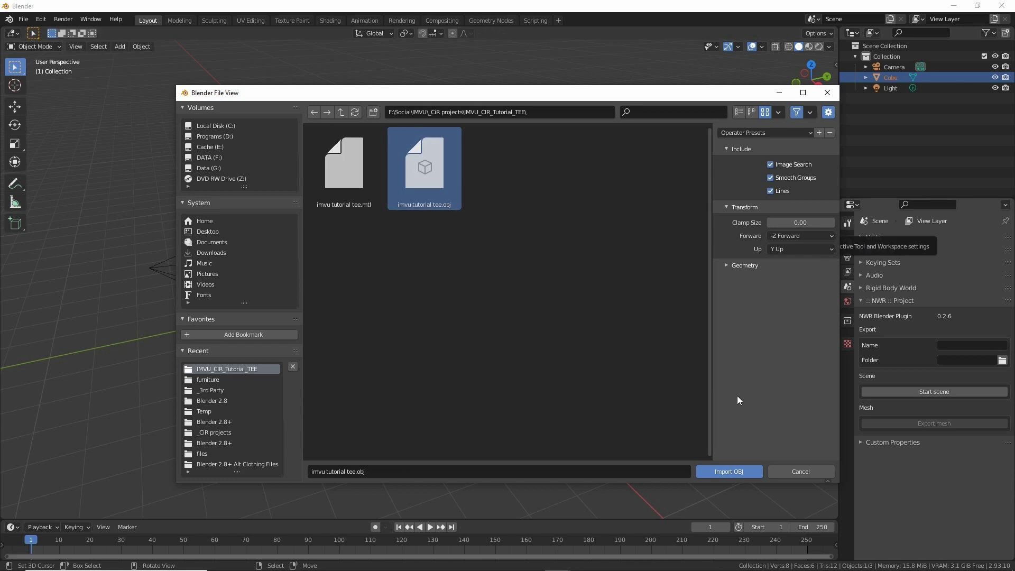
click(727, 472)
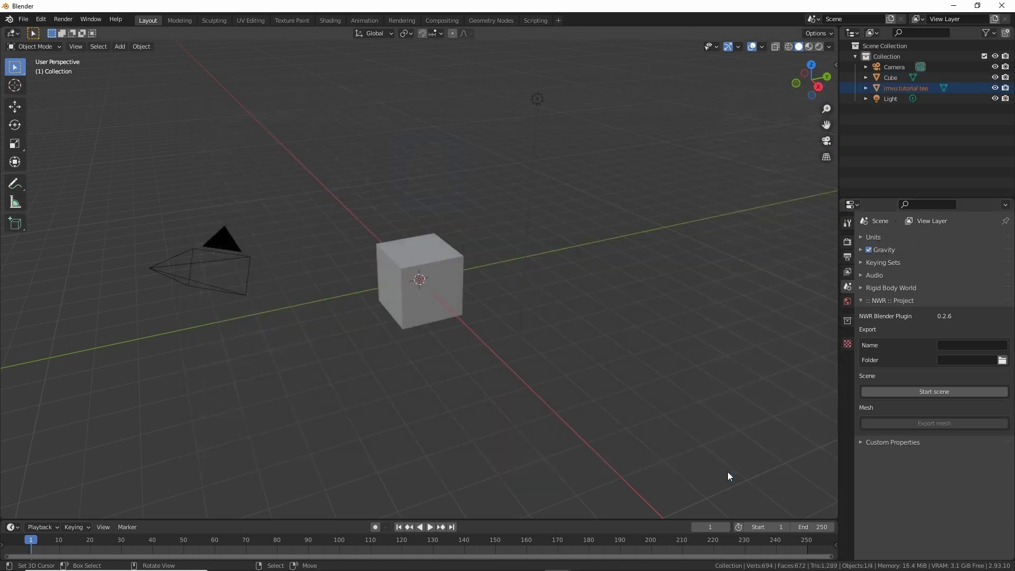
Select the imported tee and set its X, Y and Z scale to 0.01.
middle_drag(472, 374, 526, 387)
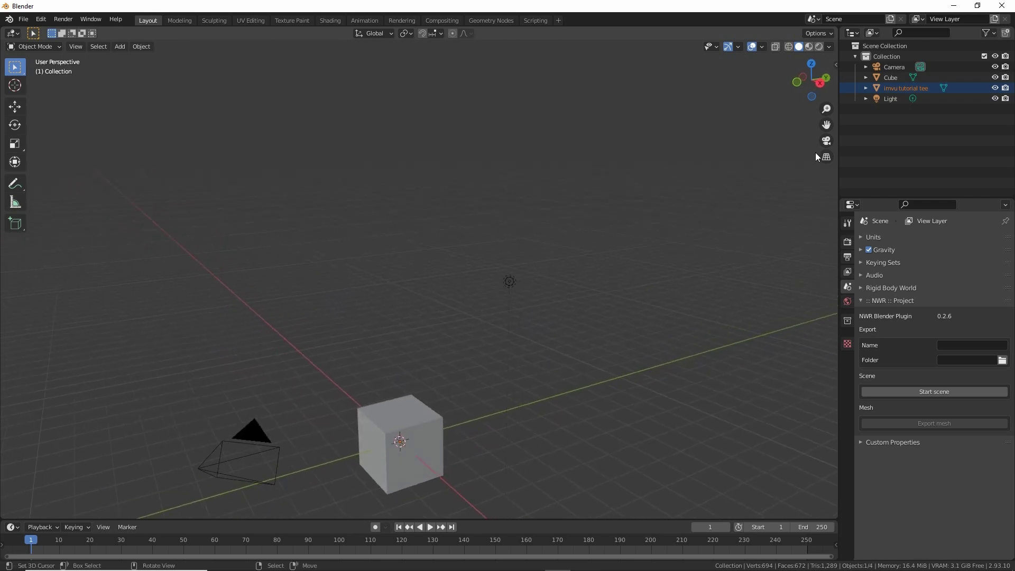
click(895, 87)
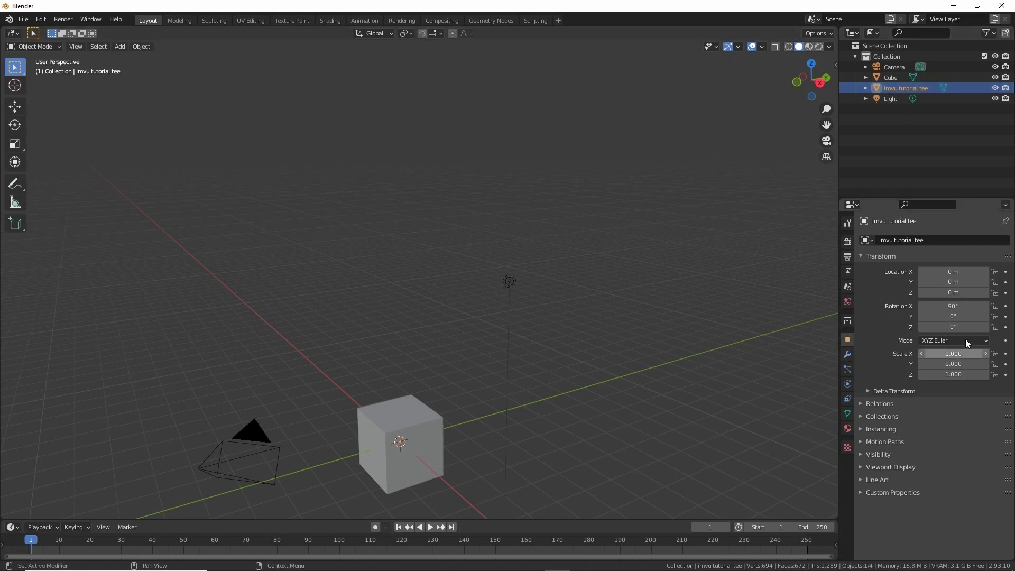
click(970, 354)
text(1.0)
click(968, 365)
key(BackSpace)
text(.01)
key(Return)
click(968, 375)
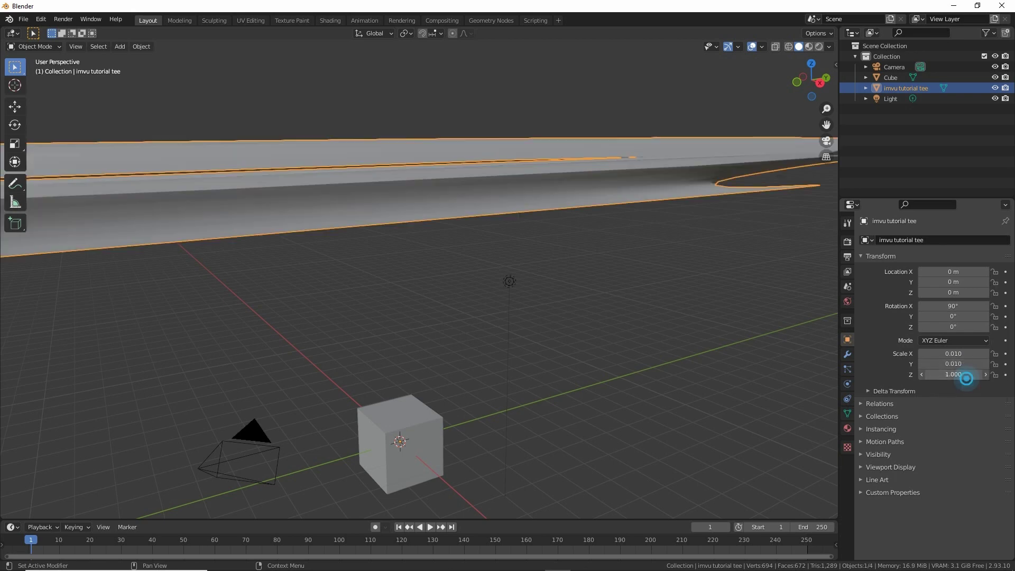
text(1.0)
key(BackSpace)
key(Return)
Apply the tee's rotation and scale with Ctrl+A.
middle_drag(443, 337, 408, 378)
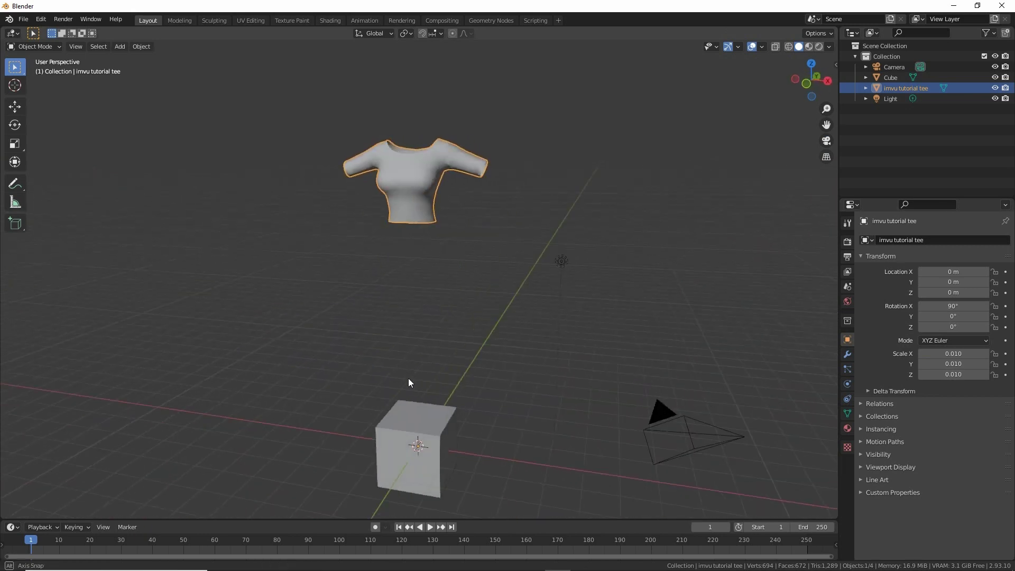
key(ctrl+a)
click(410, 378)
In the Shading workspace, make the tee material's Image Texture node active and frame the shirt.
click(847, 429)
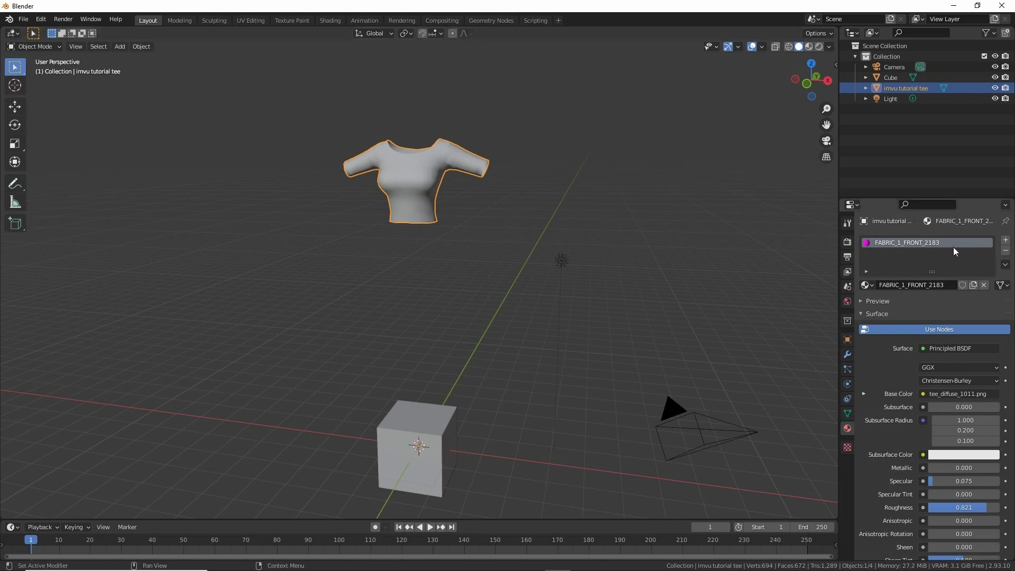
click(860, 300)
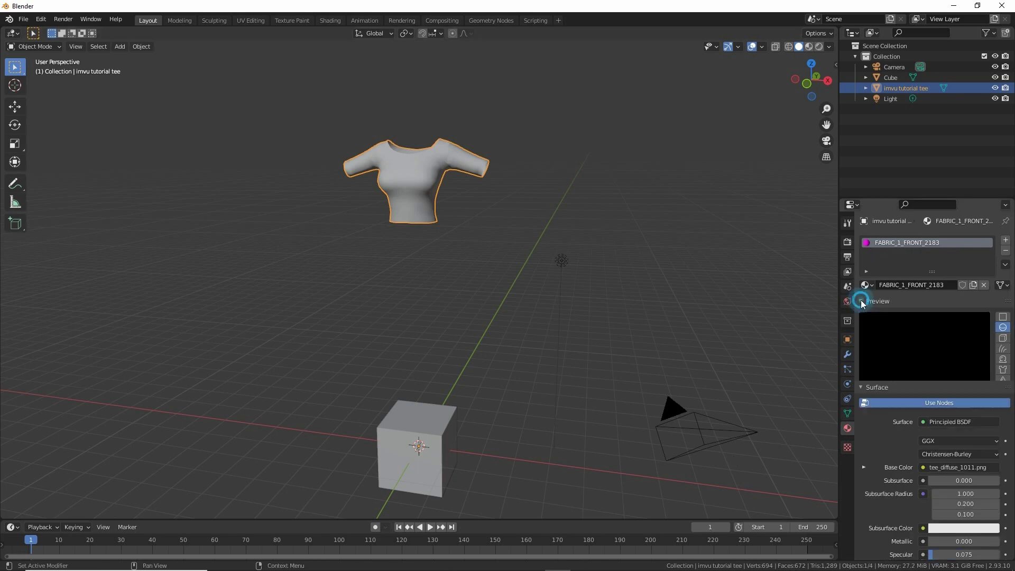
click(331, 21)
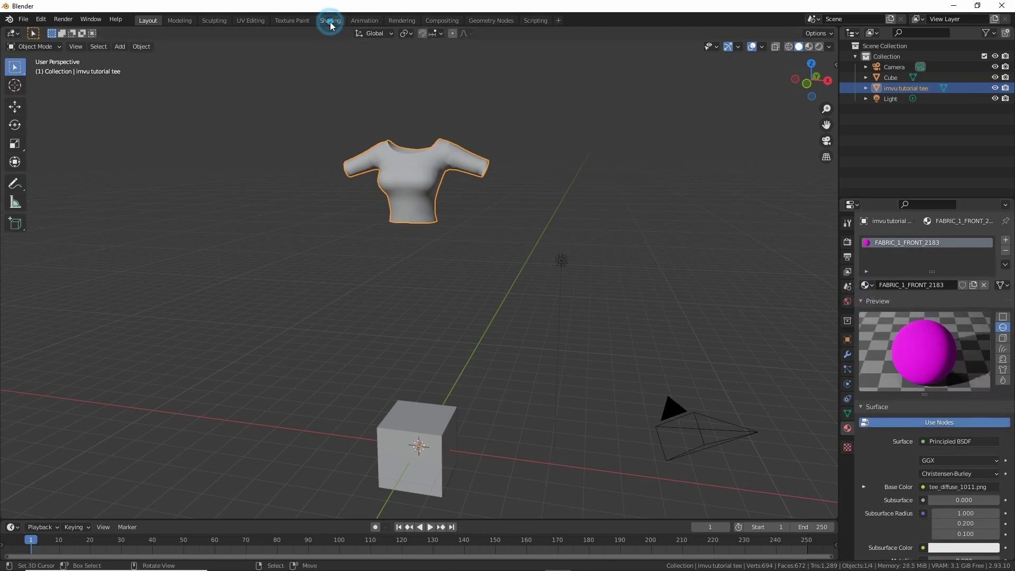
middle_drag(391, 342, 455, 458)
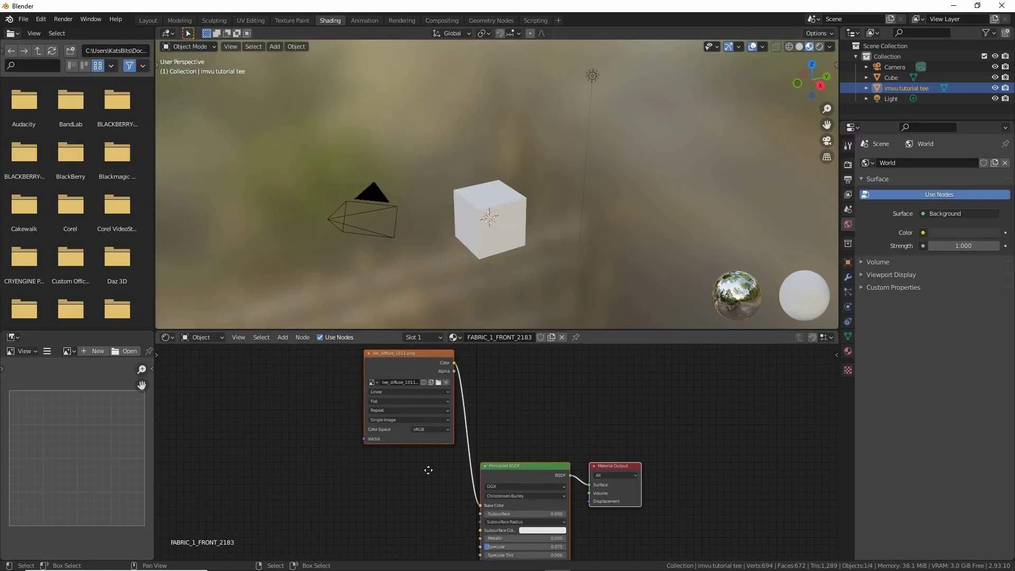
click(414, 363)
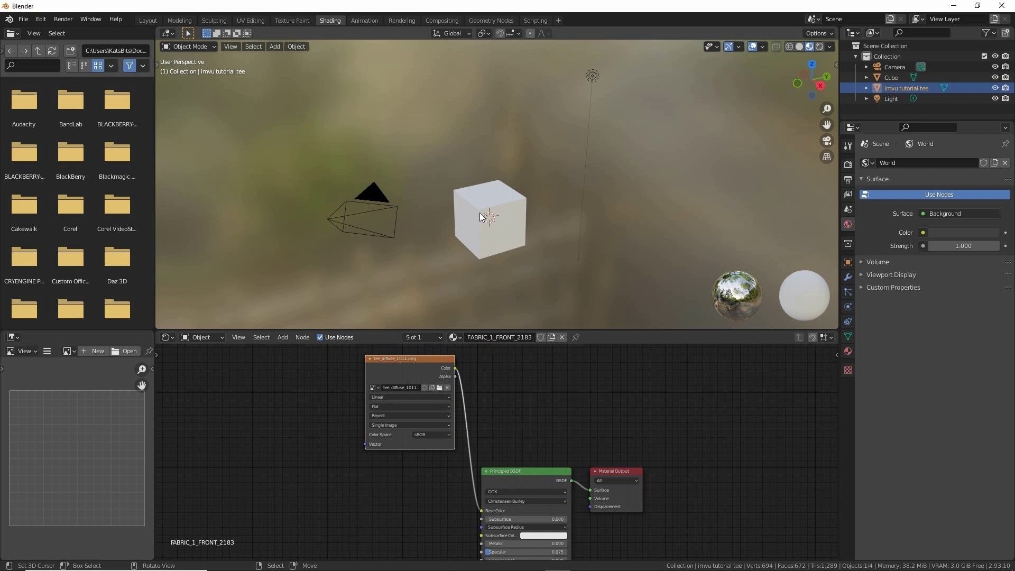
shift+middle_drag(481, 217, 439, 224)
scroll(439, 223, up, 4)
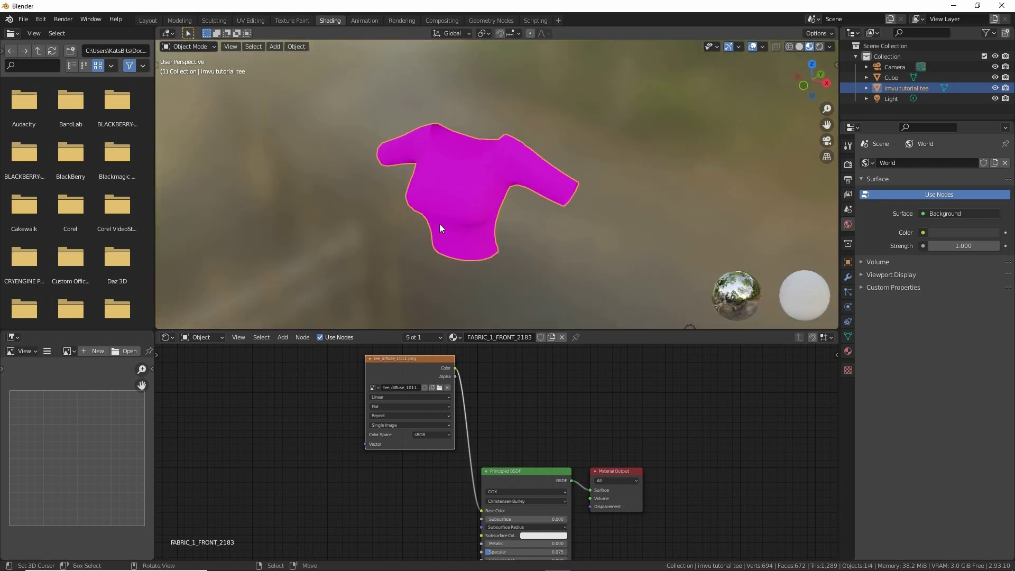
scroll(439, 224, up, 2)
scroll(442, 221, up, 2)
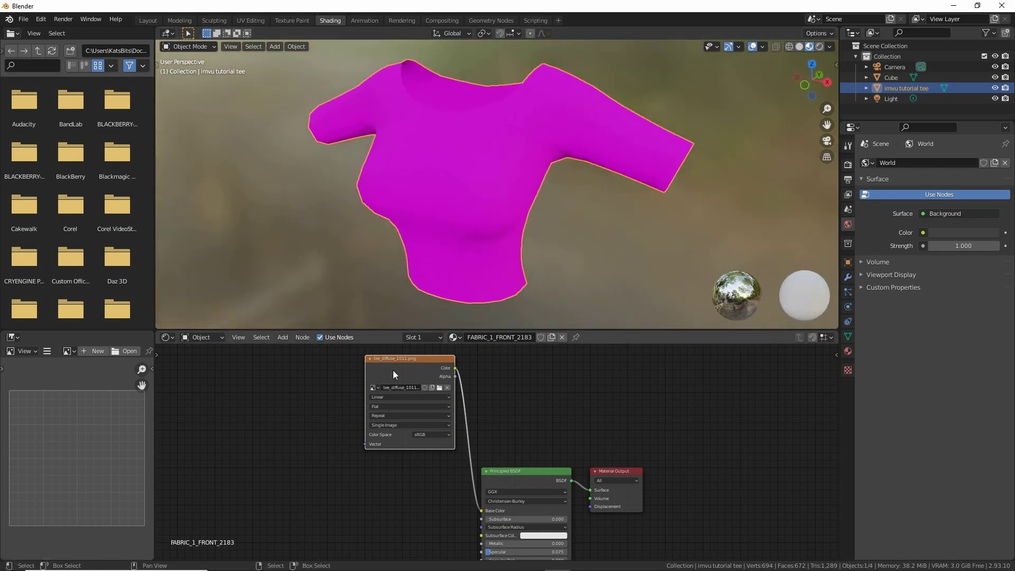
scroll(391, 381, up, 4)
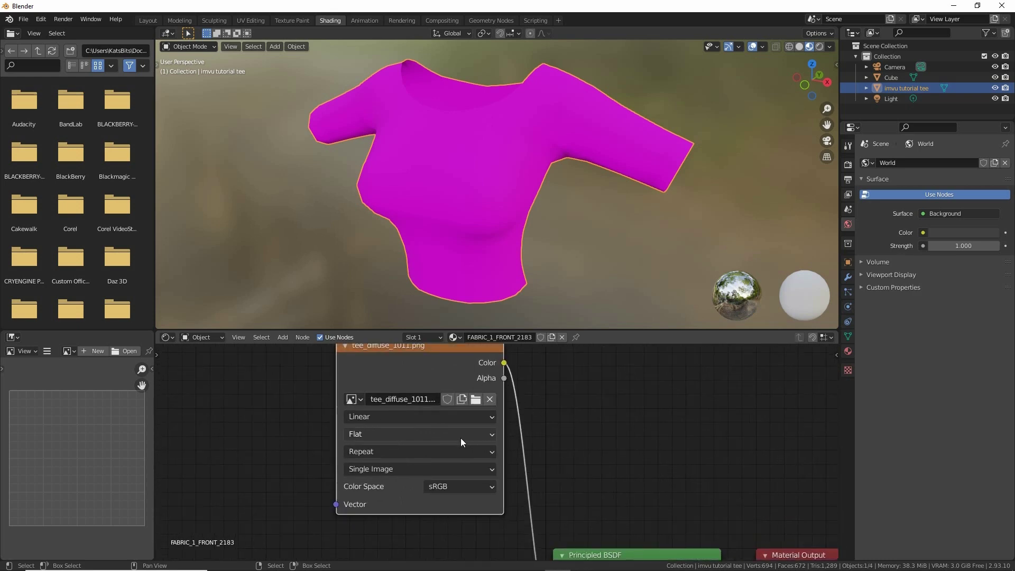
Load CIR tee_FRONT.jpg into the Image Texture node and add a second material slot.
click(477, 404)
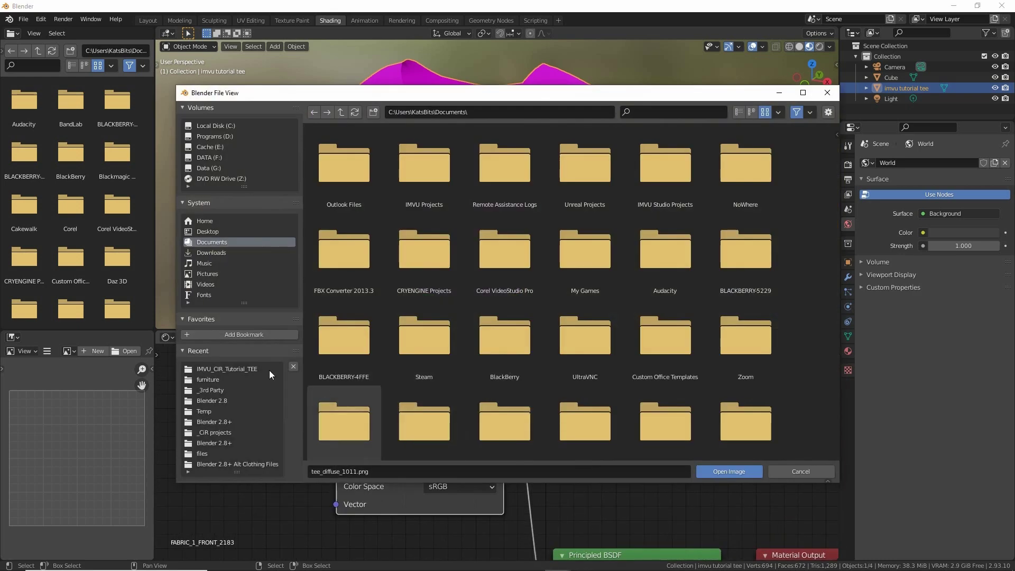
click(217, 369)
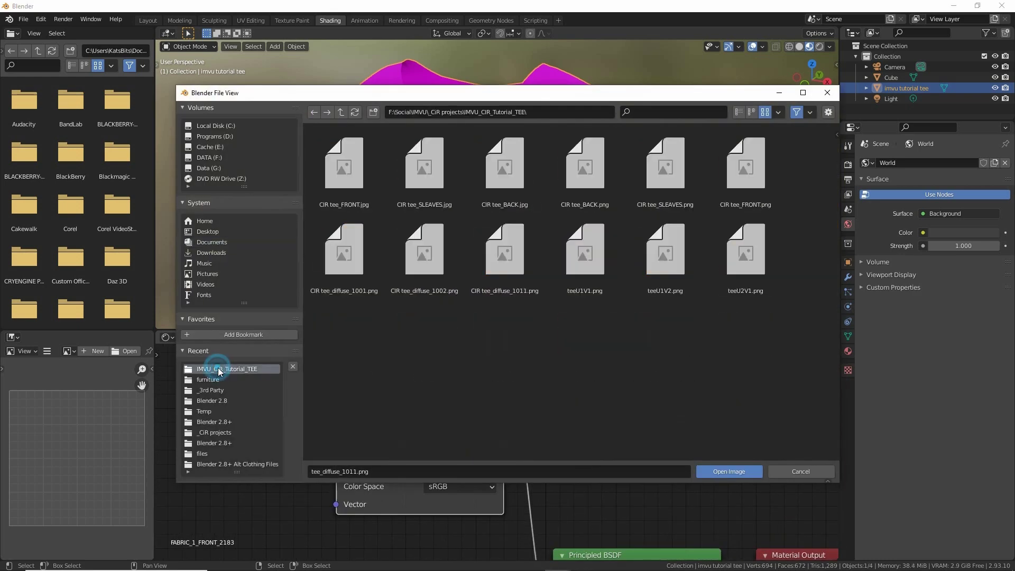
click(349, 153)
click(731, 474)
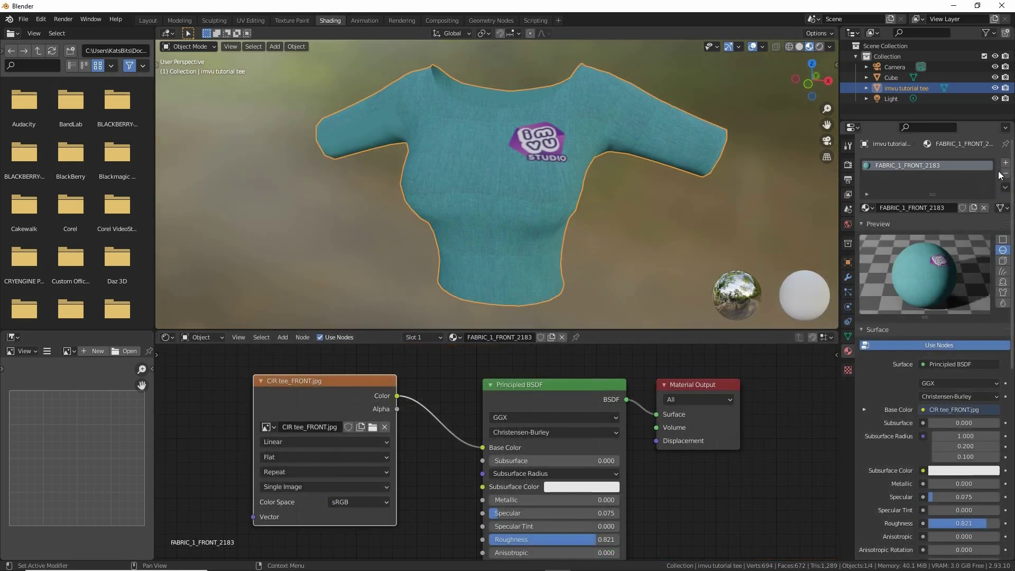
click(1006, 165)
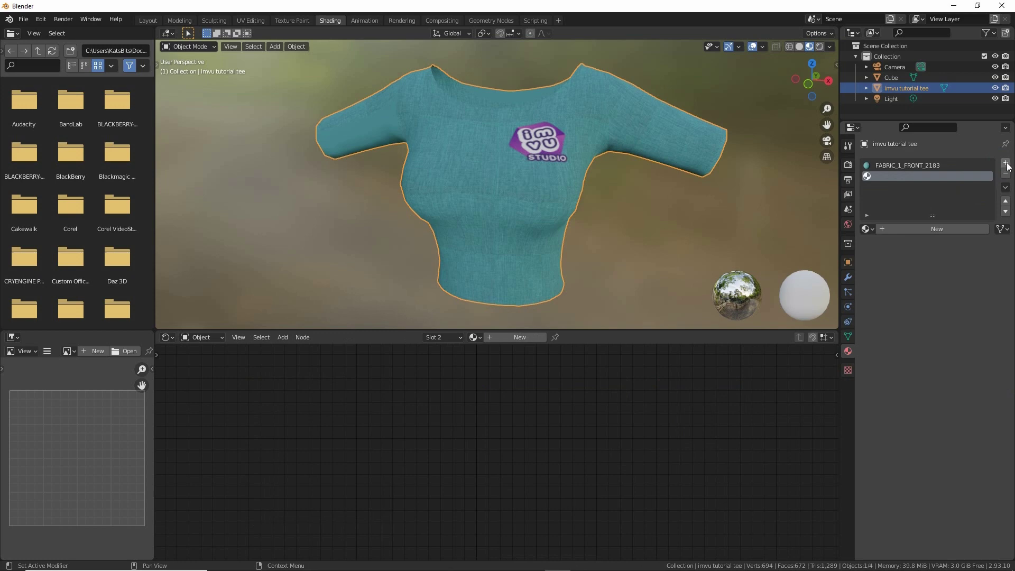
Create a new material with an Image Texture of CIR tee_SLEAVES.jpg linked to Base Color.
click(935, 228)
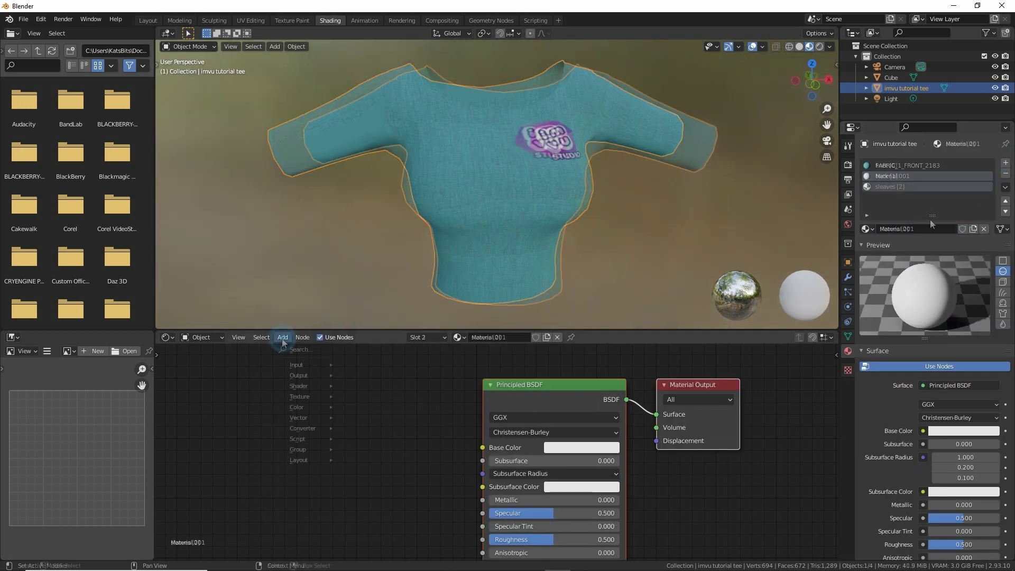
click(283, 337)
mouse_move(300, 399)
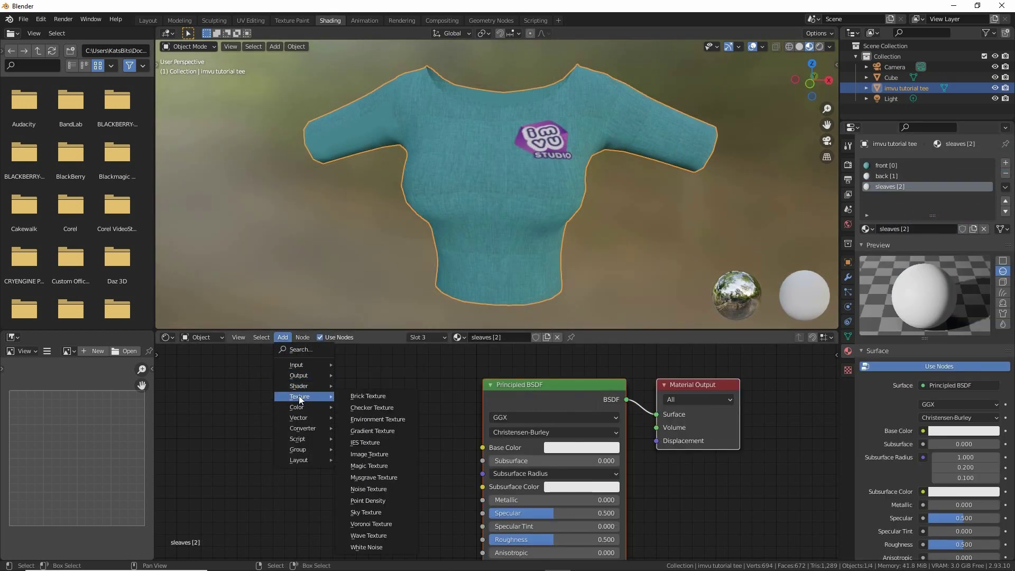
click(348, 454)
click(396, 414)
drag(399, 414, 482, 447)
click(362, 447)
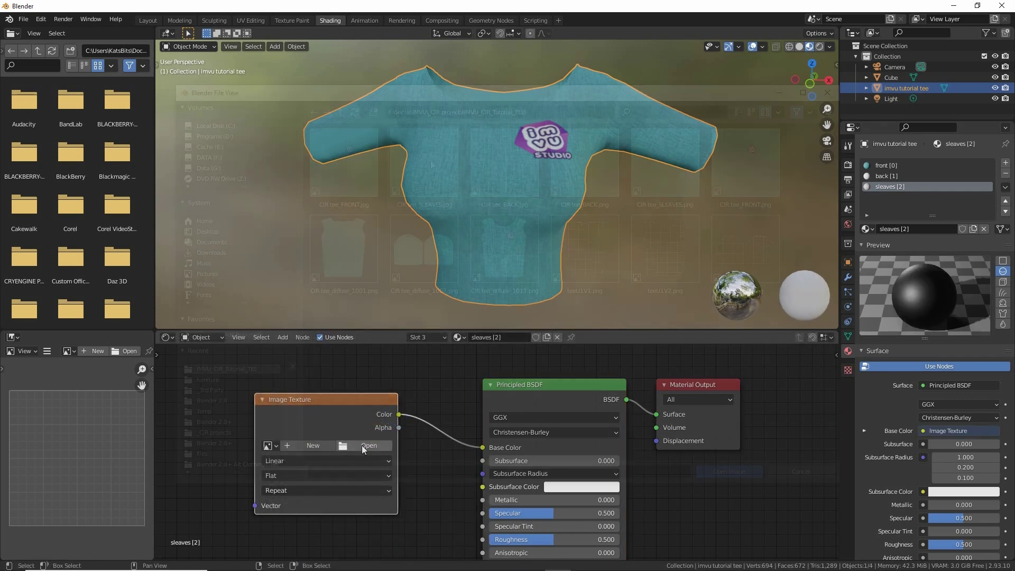
click(426, 158)
click(727, 469)
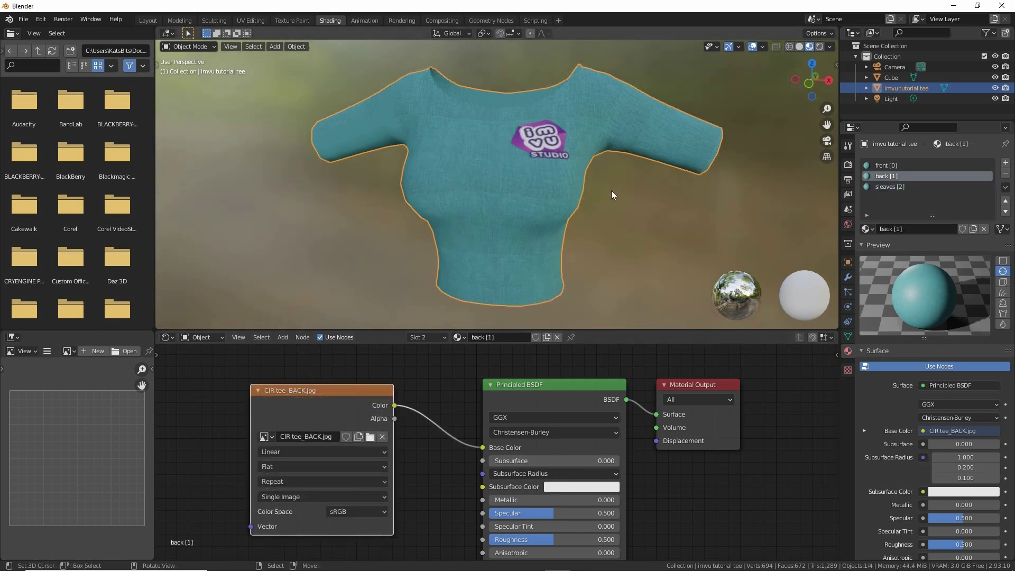
middle_drag(612, 195, 636, 199)
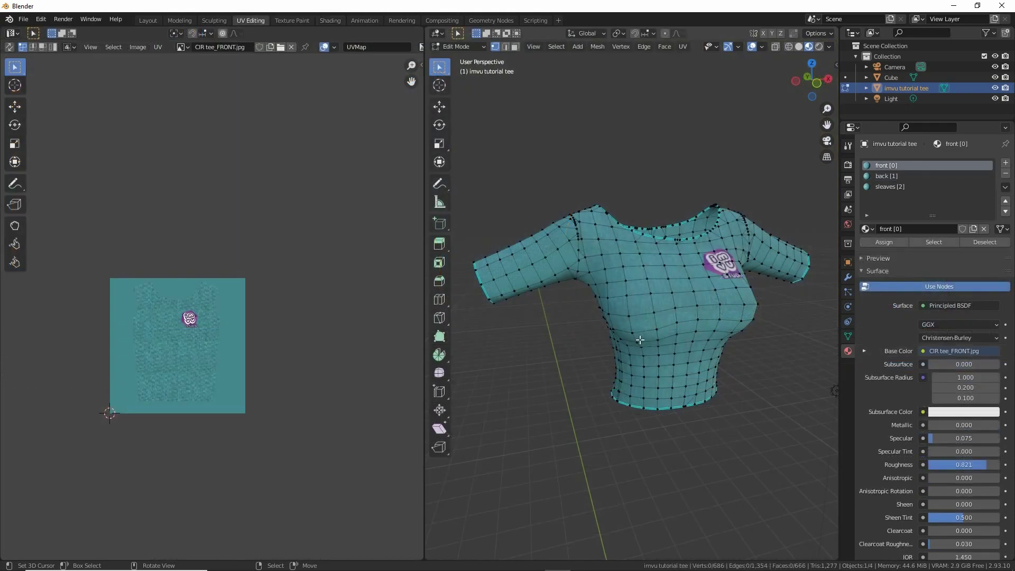
With UV sync on, box-select the back panel island and assign it the back material.
scroll(196, 415, up, 3)
middle_drag(185, 414, 210, 403)
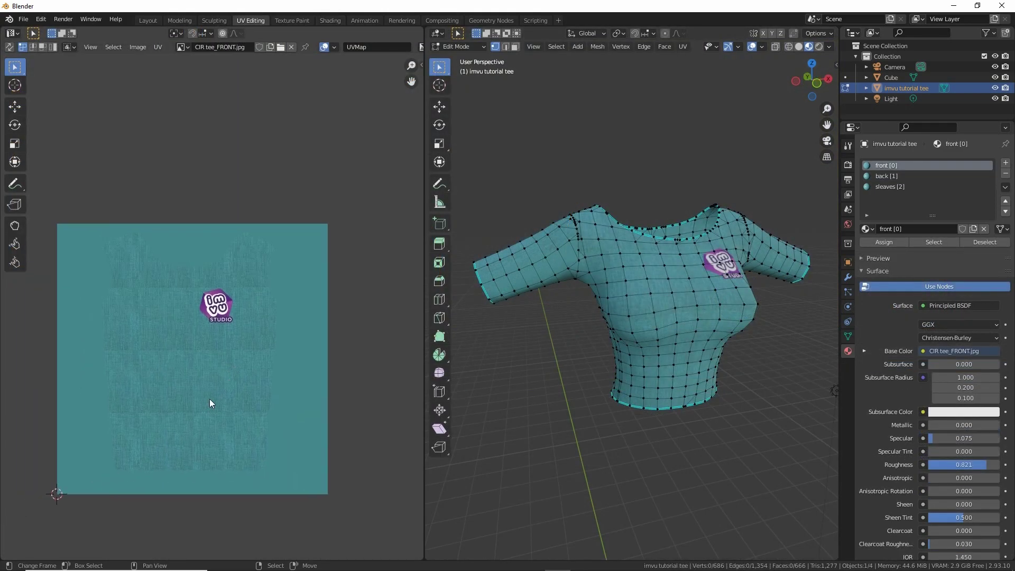
click(9, 47)
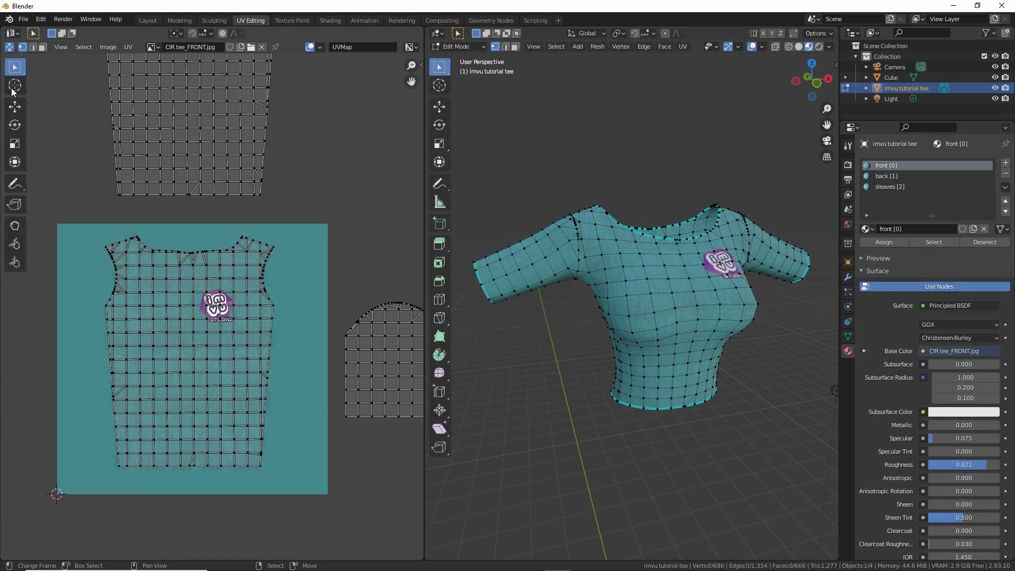
drag(83, 216, 304, 489)
middle_drag(743, 415, 729, 294)
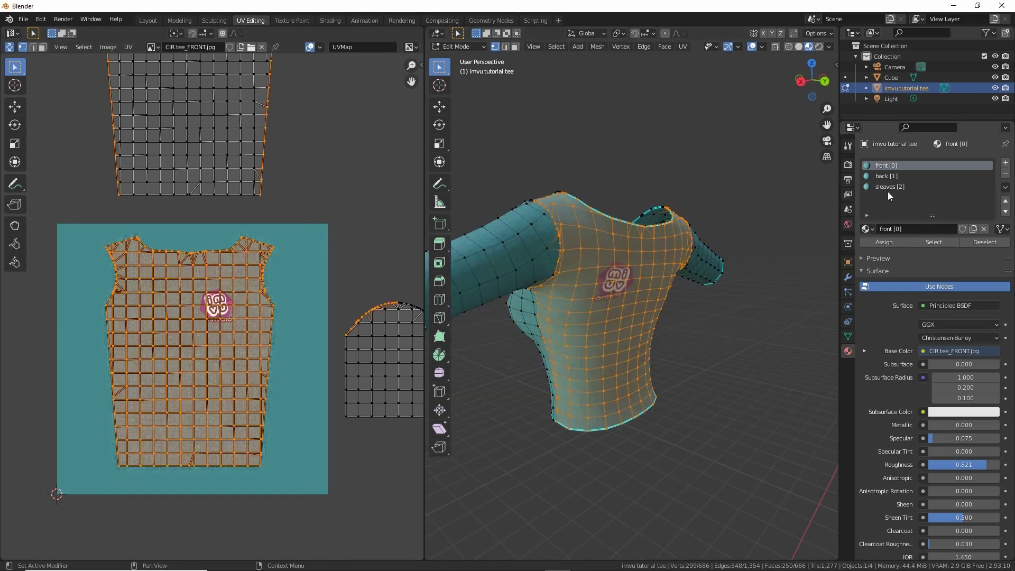
click(884, 177)
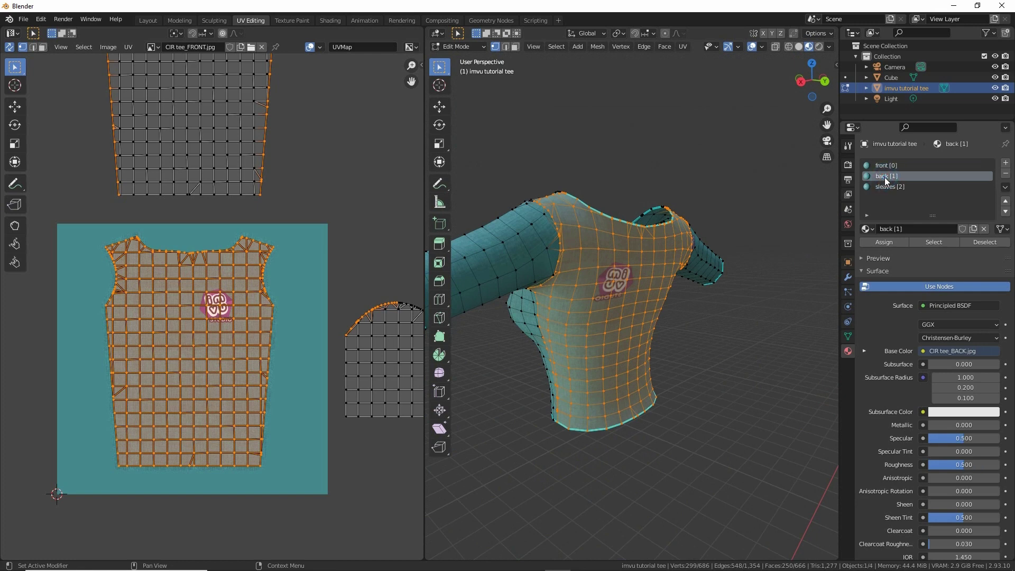
click(884, 242)
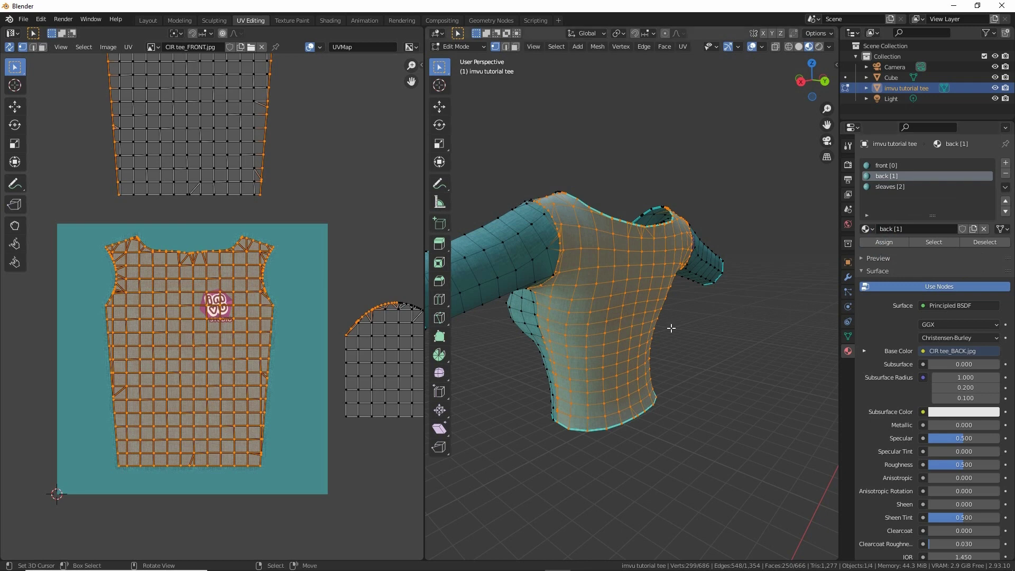
Box-select both sleeve UV islands and assign them the sleaves material.
middle_drag(628, 320, 640, 339)
scroll(641, 340, up, 5)
scroll(655, 338, down, 4)
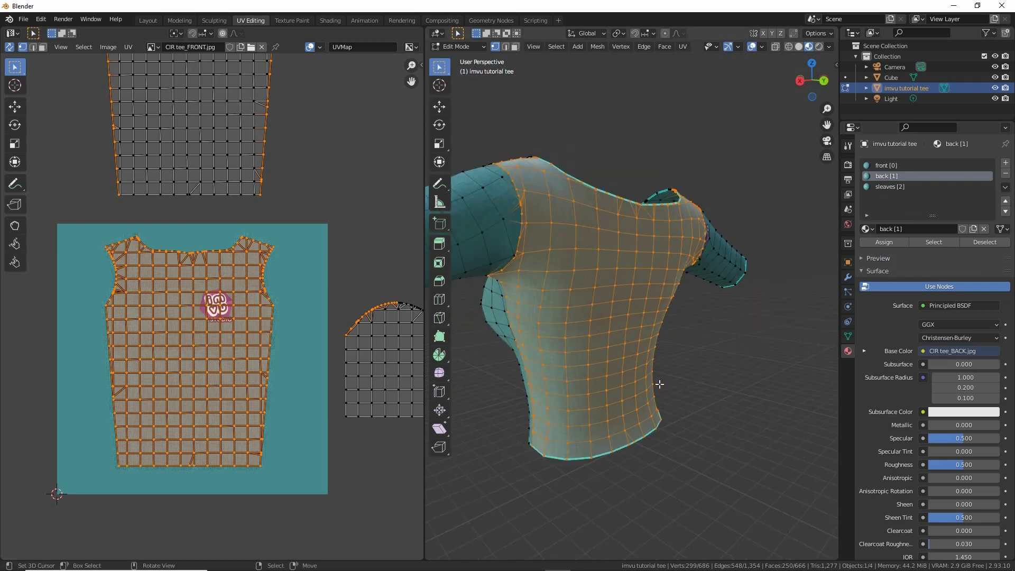
scroll(243, 351, down, 4)
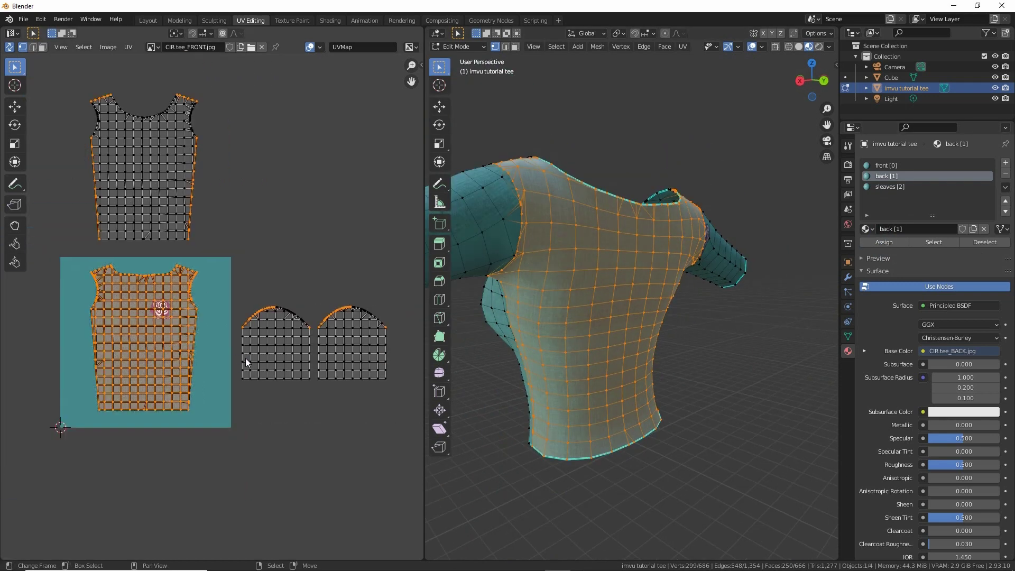
middle_drag(249, 358, 301, 368)
drag(189, 280, 374, 408)
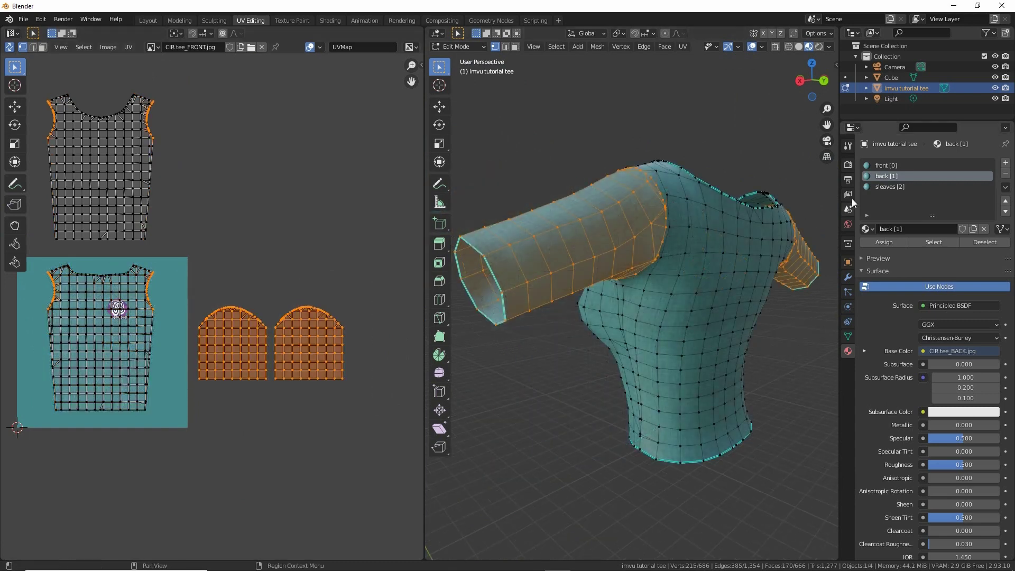
click(890, 188)
click(888, 245)
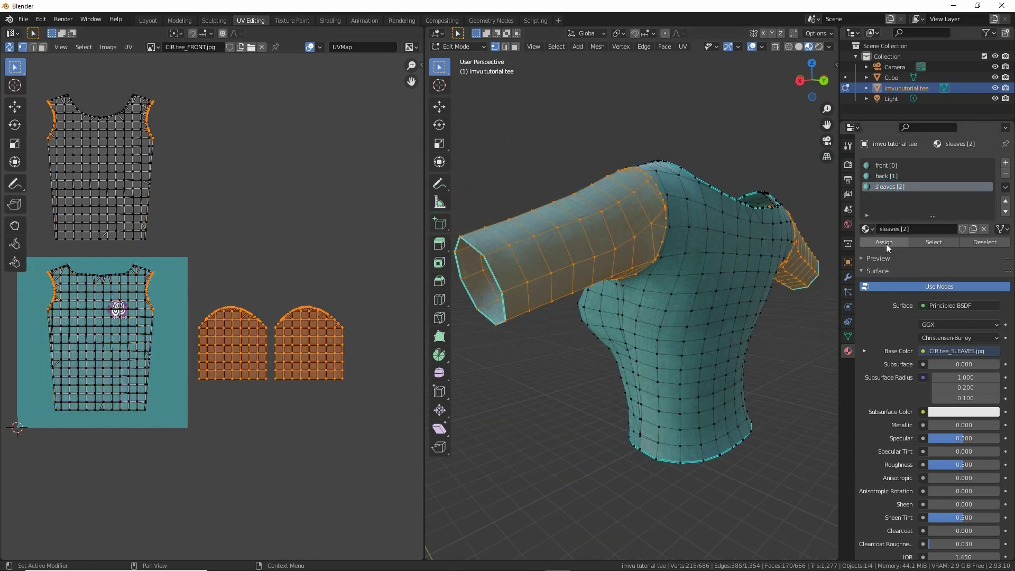
click(891, 246)
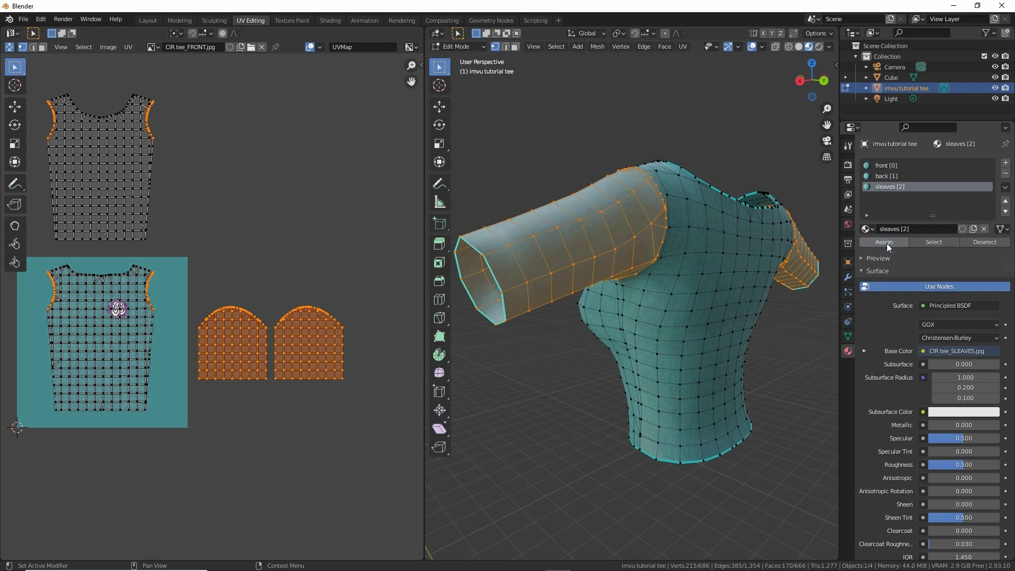
middle_drag(589, 354, 571, 353)
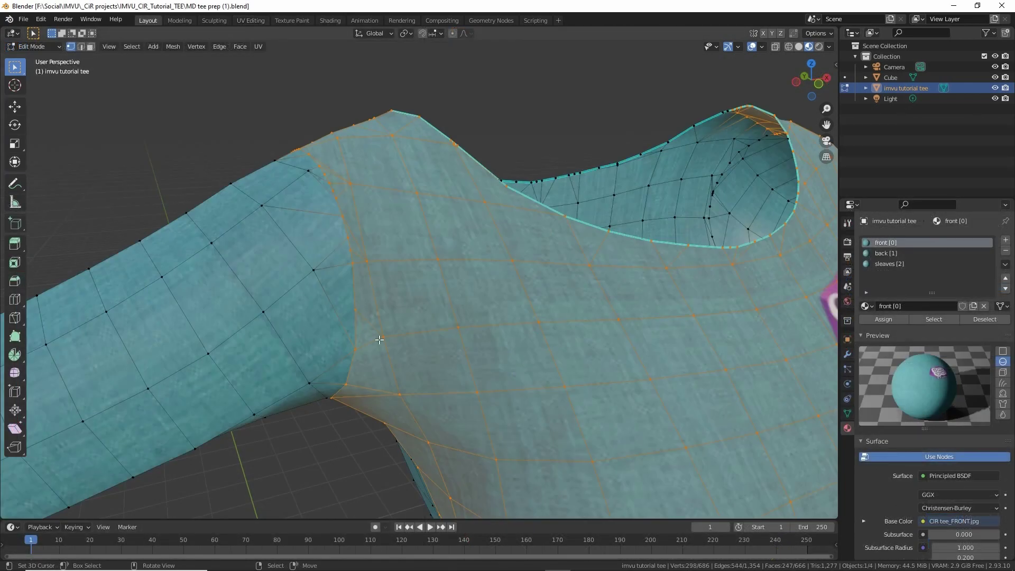
In Edit Mode, select the stray vertices along the tee's shoulder seam.
middle_drag(379, 340, 507, 342)
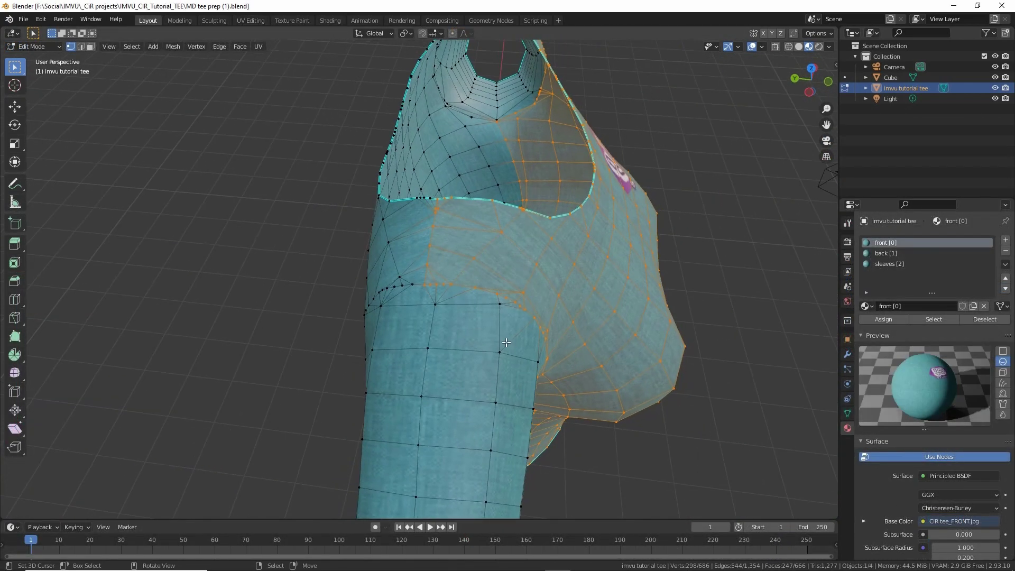
alt+click(464, 290)
scroll(454, 292, up, 3)
click(419, 290)
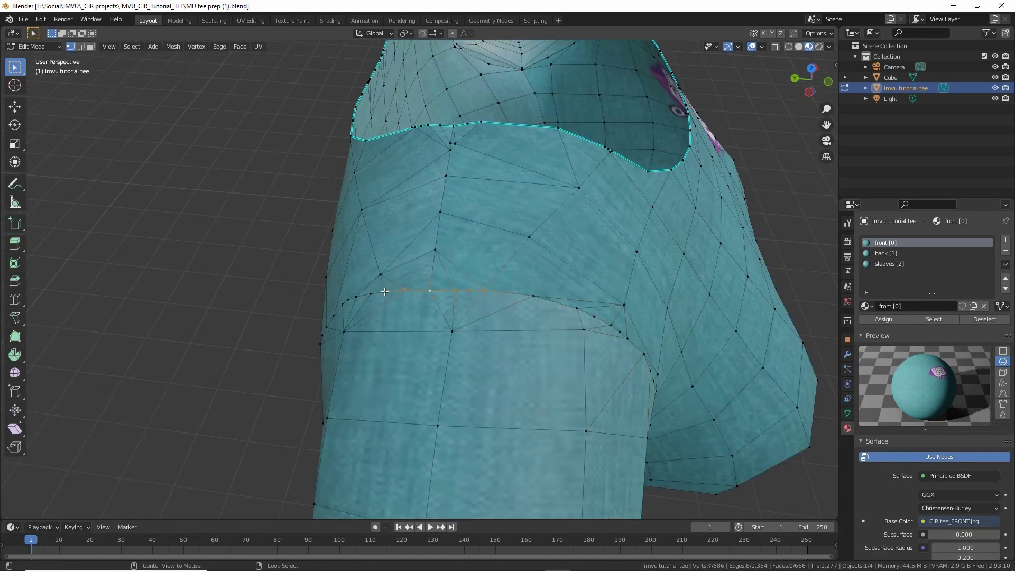
shift+click(378, 290)
middle_drag(379, 291, 454, 320)
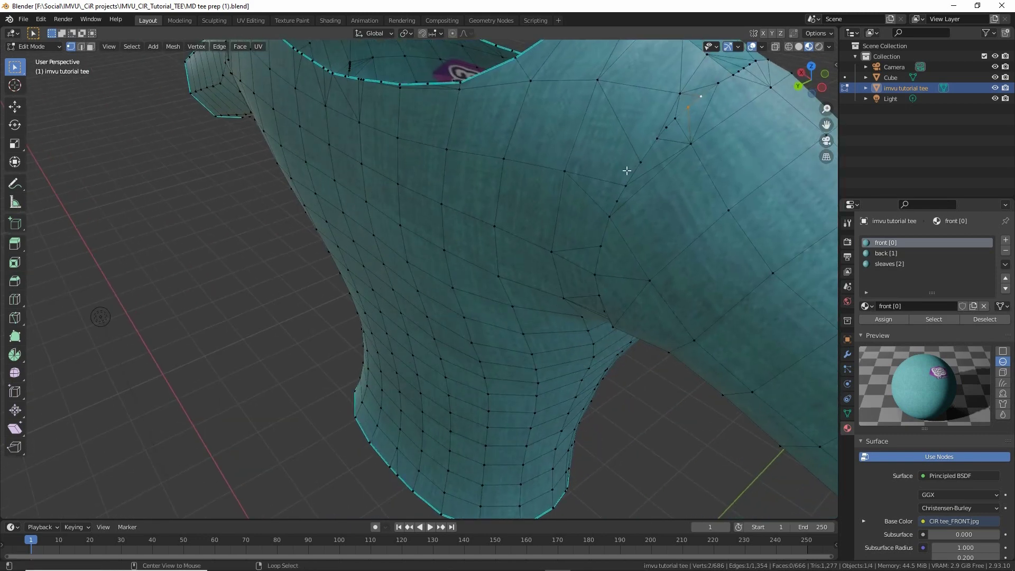
ctrl+click(625, 176)
middle_drag(624, 179, 486, 313)
scroll(508, 333, up, 4)
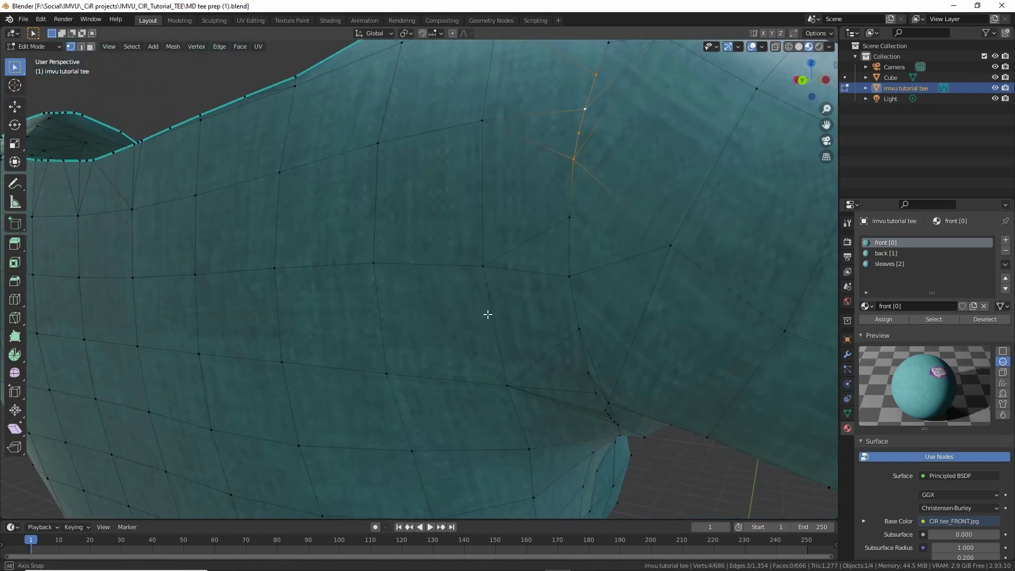
click(578, 133)
middle_drag(582, 104, 502, 303)
shift+click(482, 228)
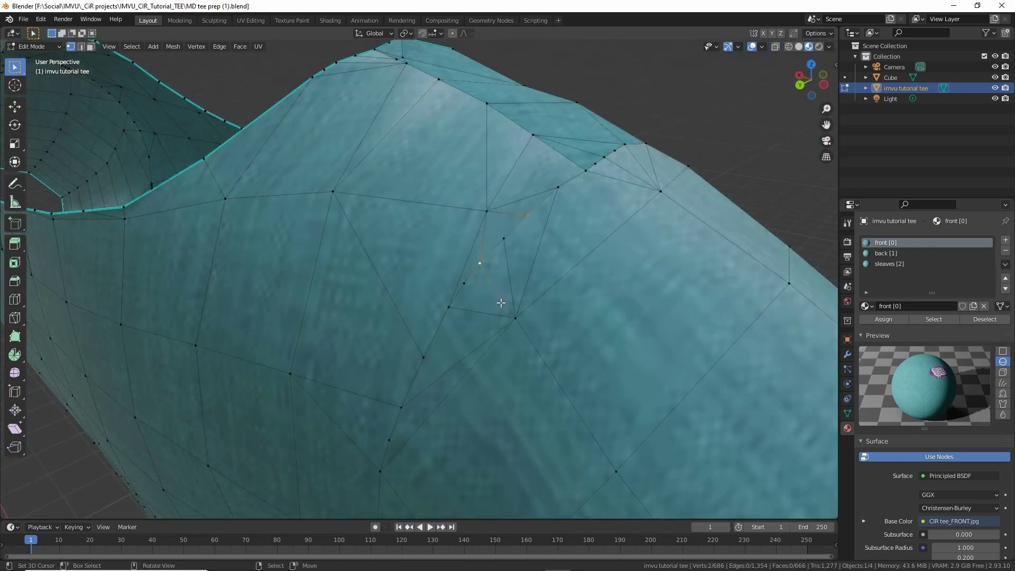
Try Dissolve Vertices, undo it, then merge the selected vertices At First.
click(172, 46)
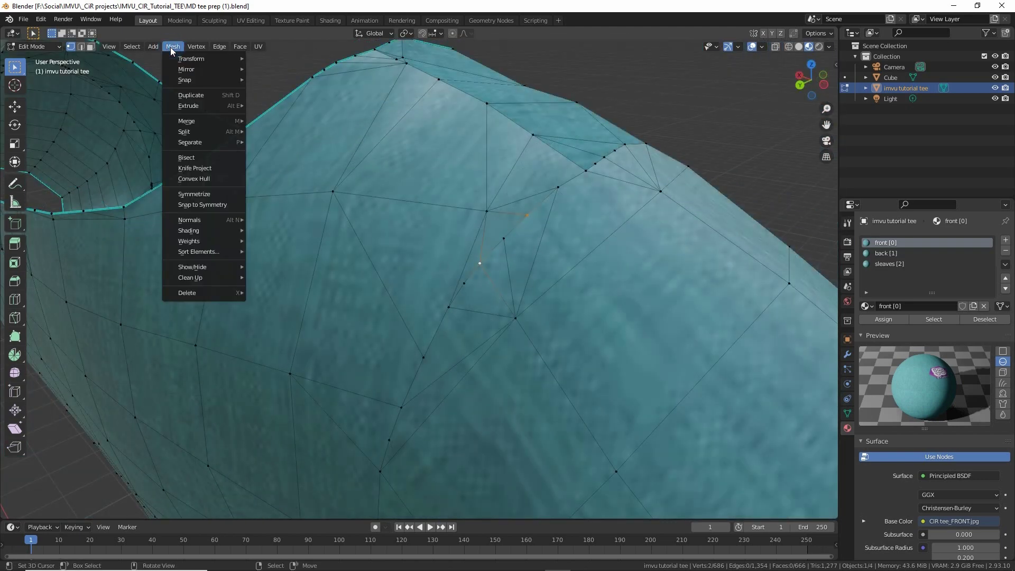
mouse_move(176, 295)
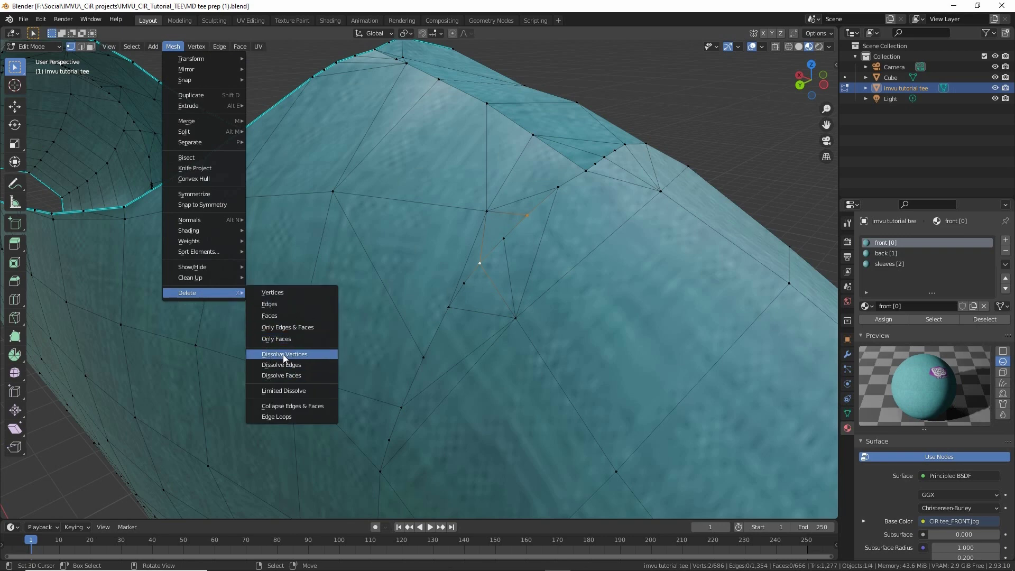
click(283, 353)
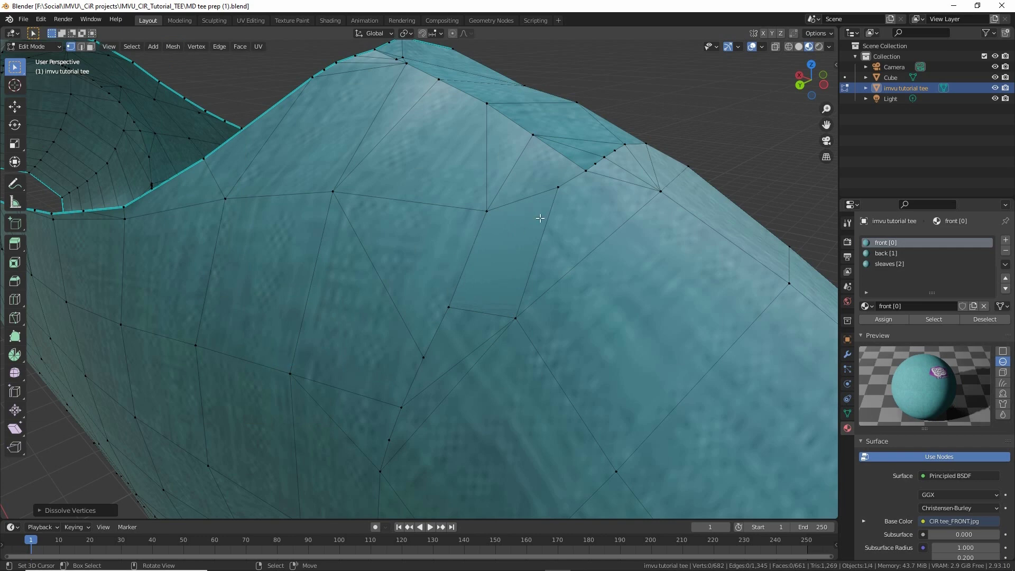
key(ctrl+z)
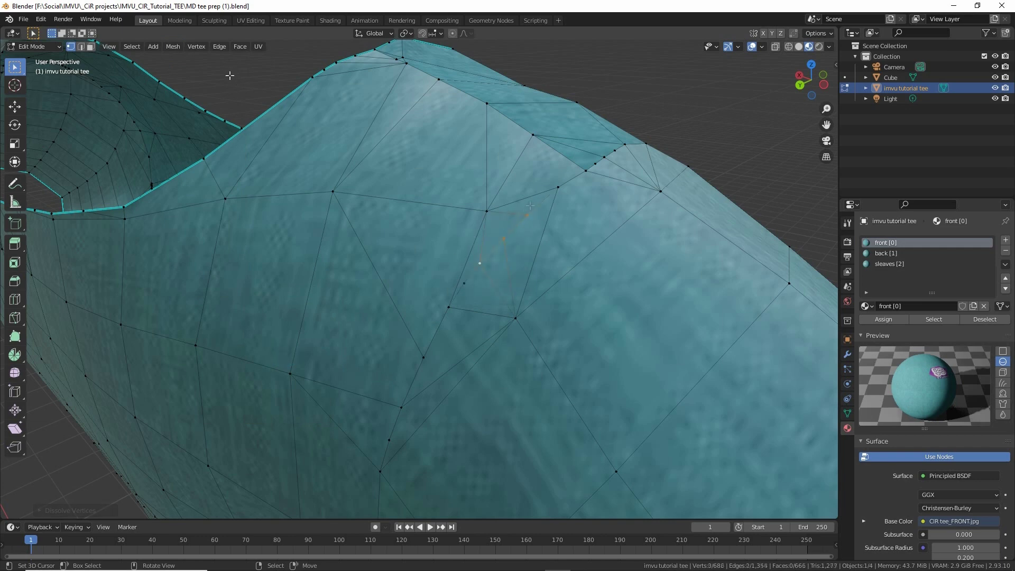
click(173, 47)
mouse_move(188, 123)
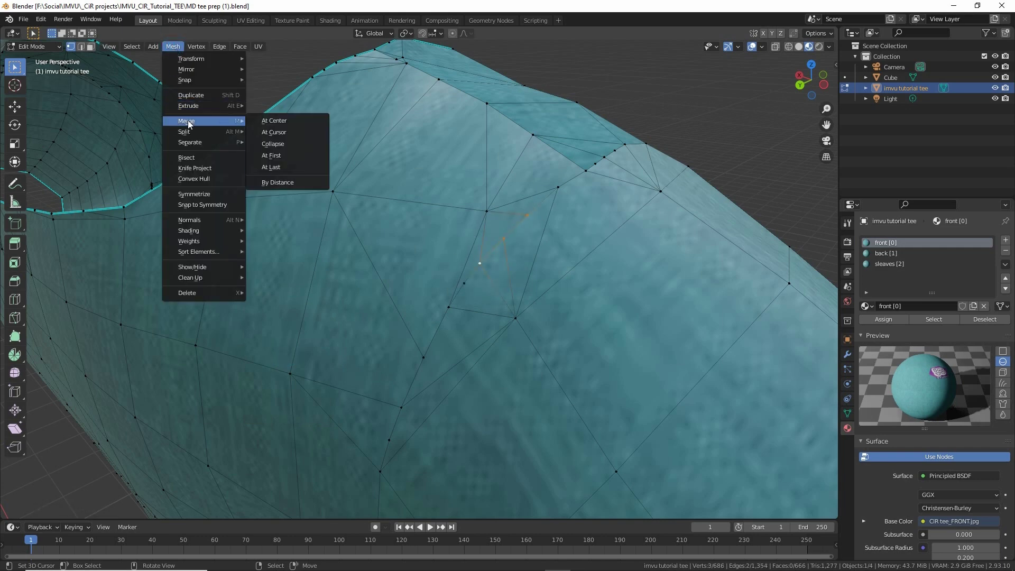
click(271, 156)
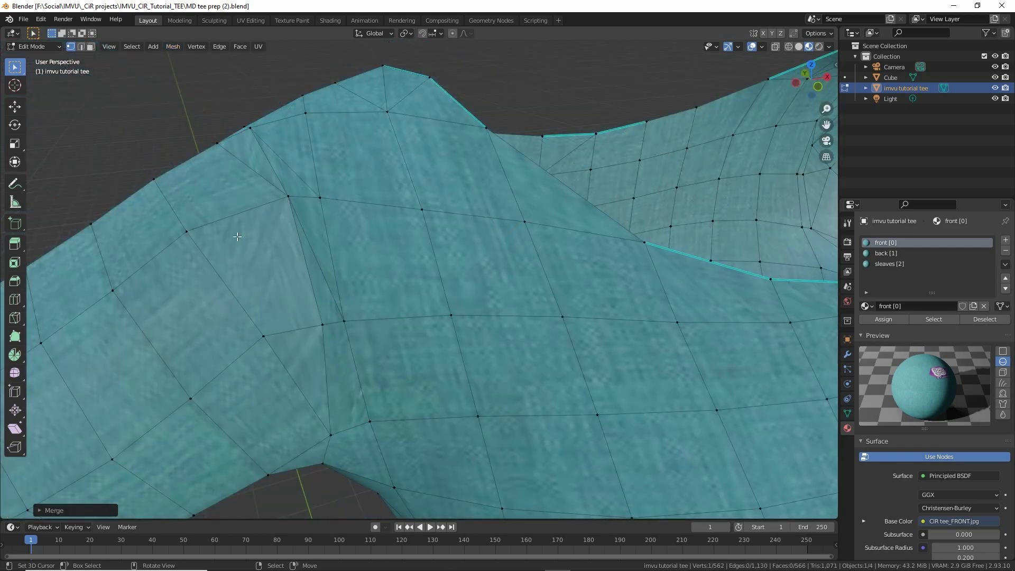
click(251, 20)
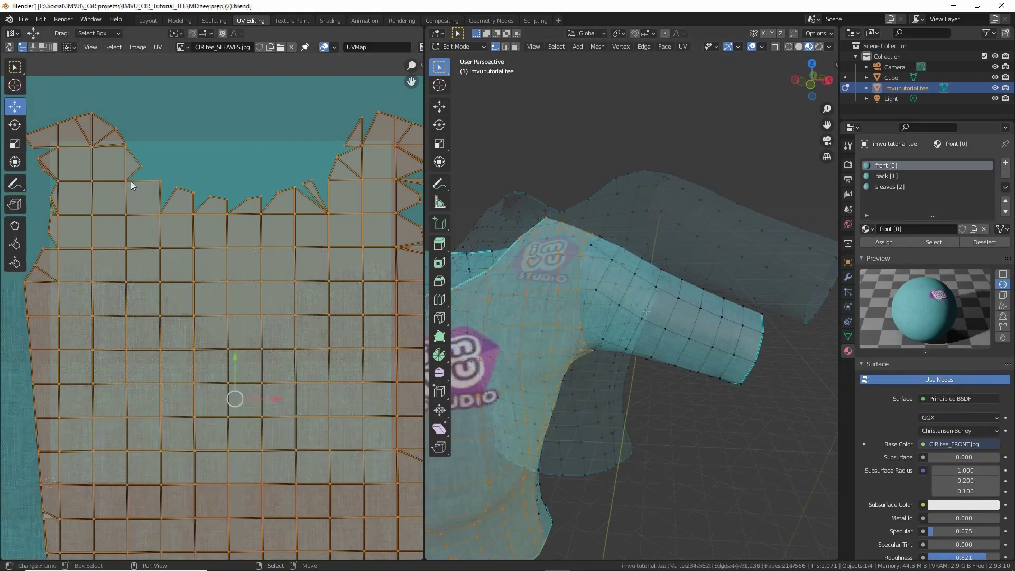
Nudge a corner UV vertex into place and merge the selected UV vertices At Center.
scroll(245, 301, up, 4)
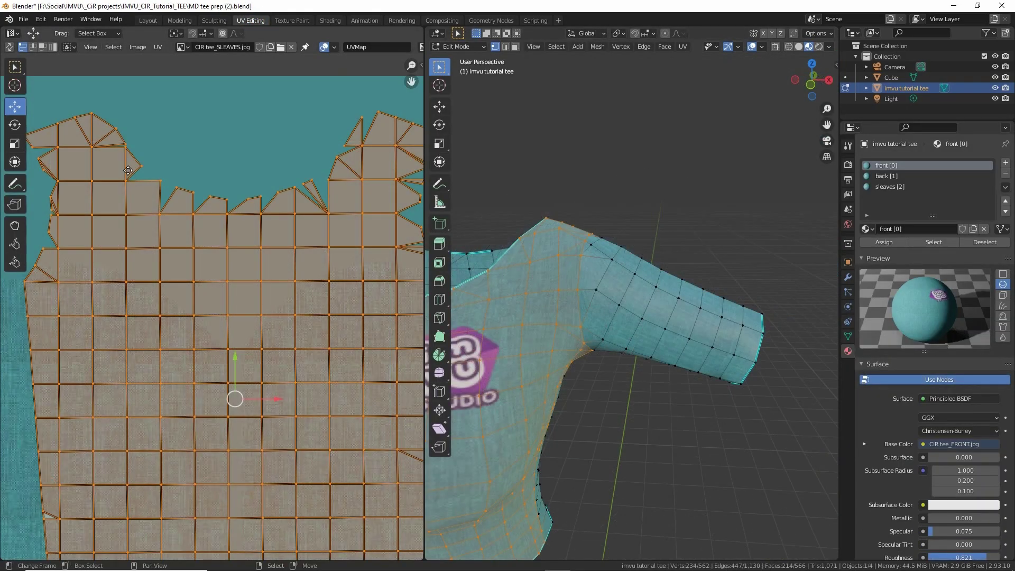
scroll(245, 301, up, 2)
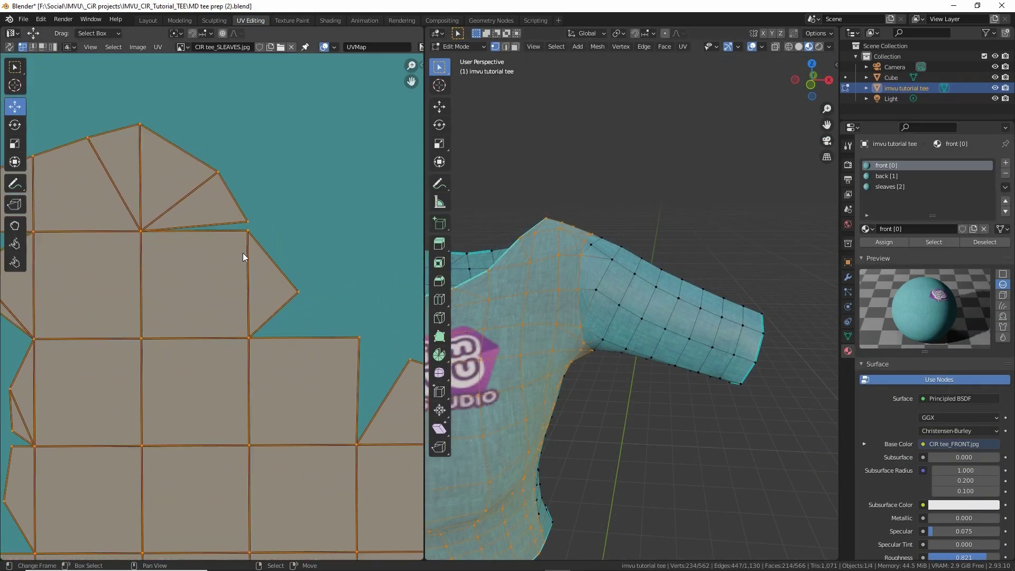
click(248, 231)
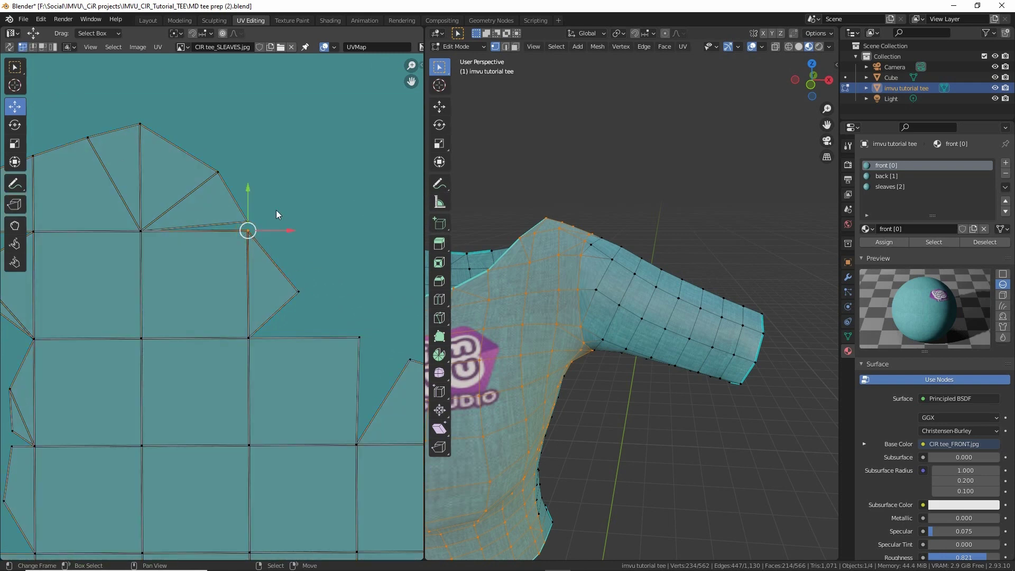
scroll(254, 246, up, 2)
drag(269, 147, 272, 130)
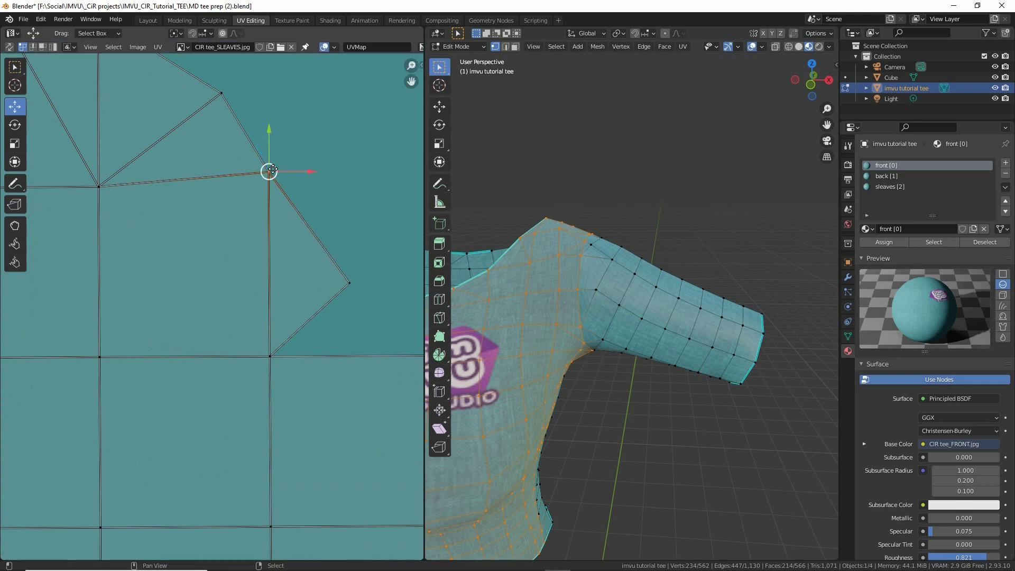
click(159, 47)
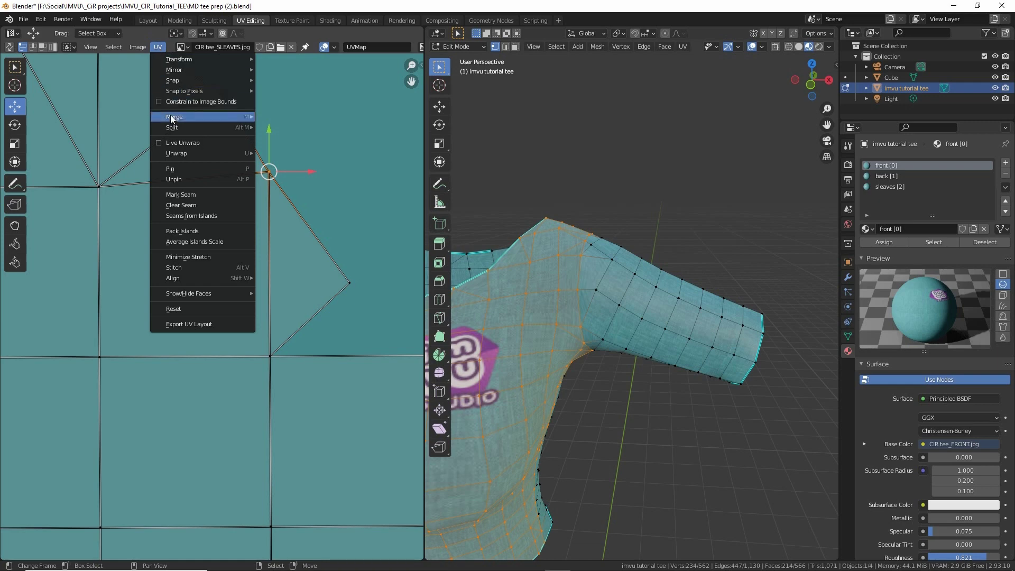
mouse_move(172, 117)
click(294, 117)
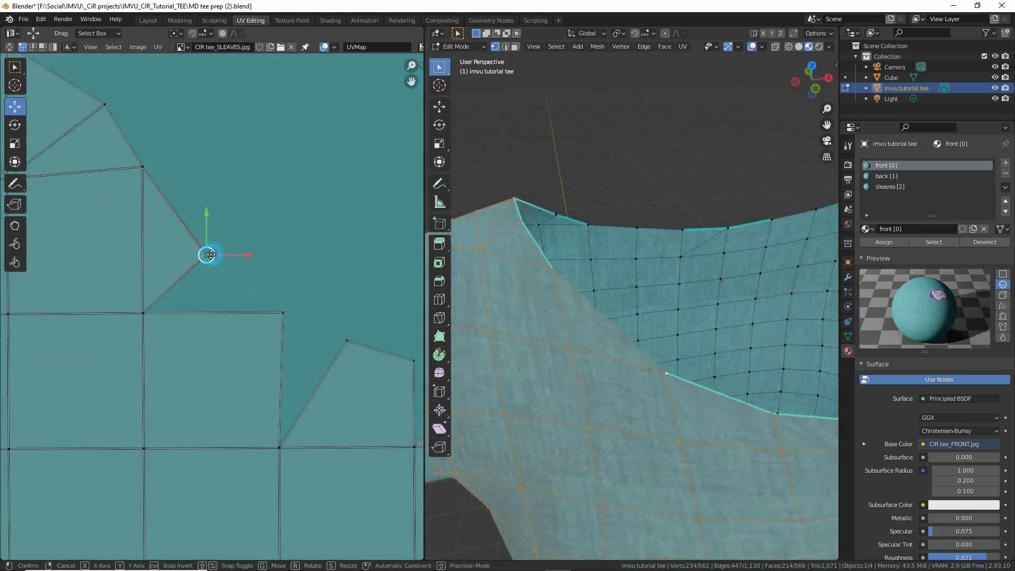
Move another UV vertex into position with G and merge the selected UV vertices.
key(g)
click(288, 310)
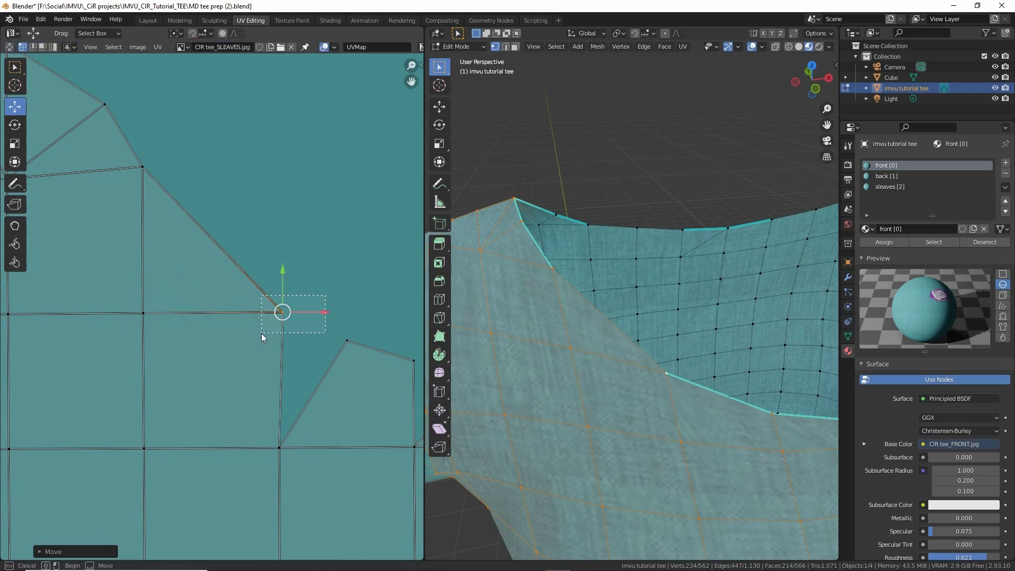
click(158, 47)
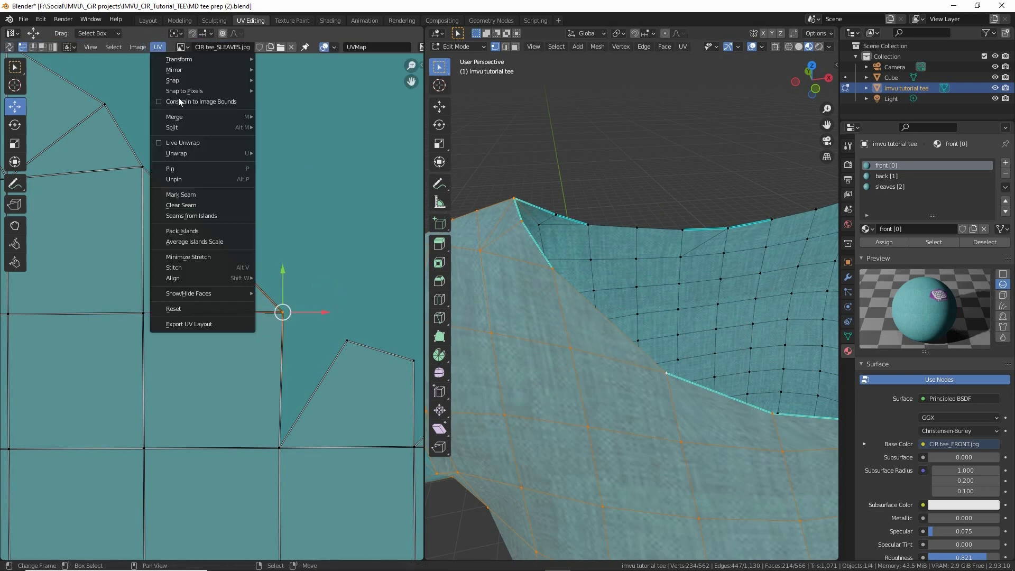
mouse_move(179, 117)
click(276, 116)
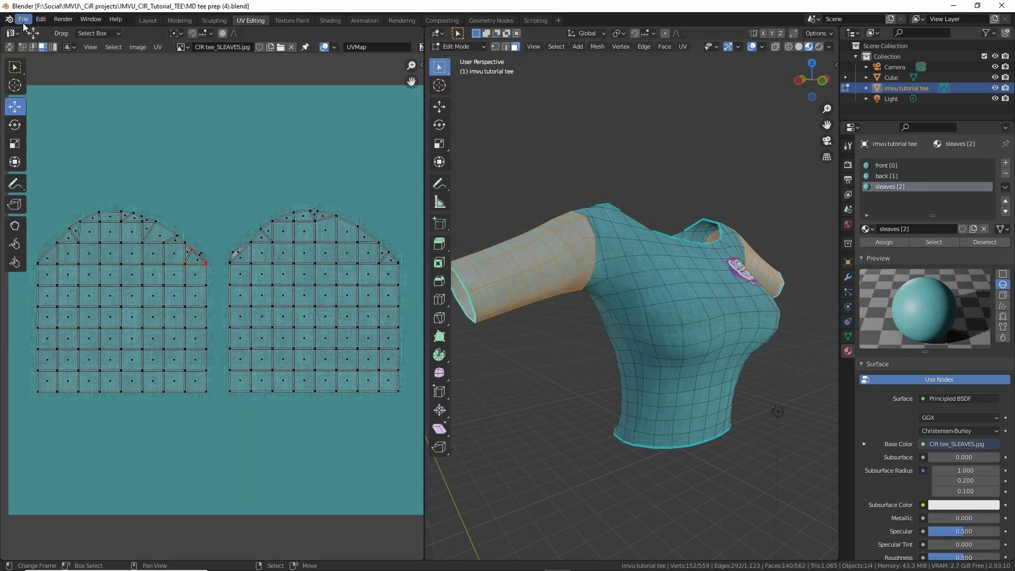
Save the project as MD tee prep (5).blend and return to Object Mode.
click(23, 20)
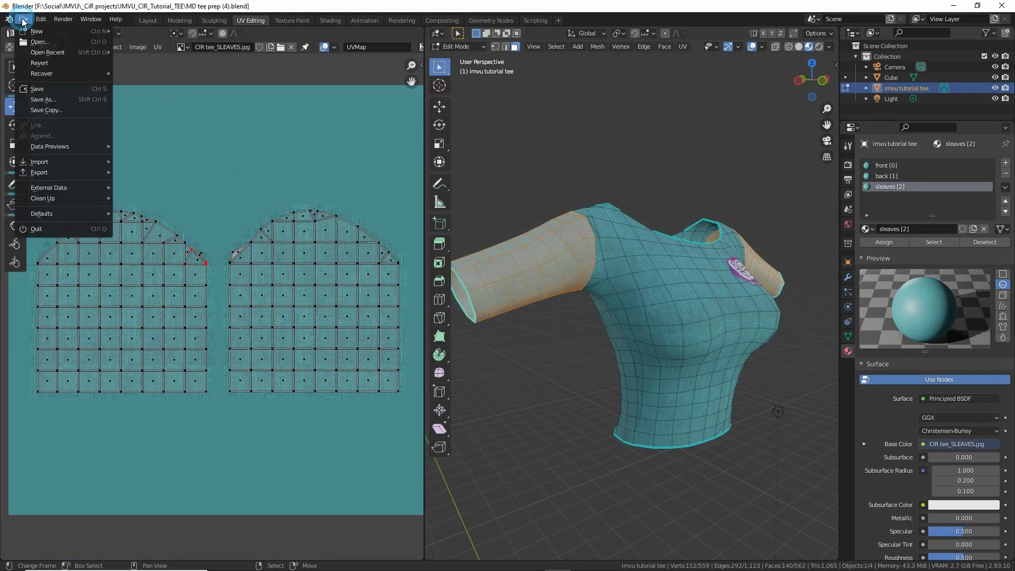
click(35, 102)
click(349, 471)
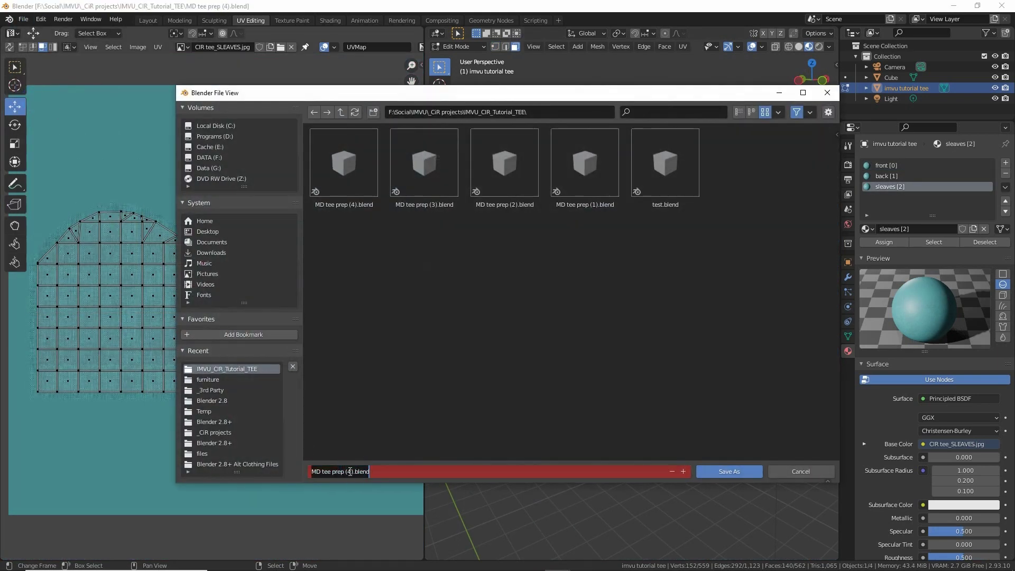
click(350, 471)
text(5)
key(Return)
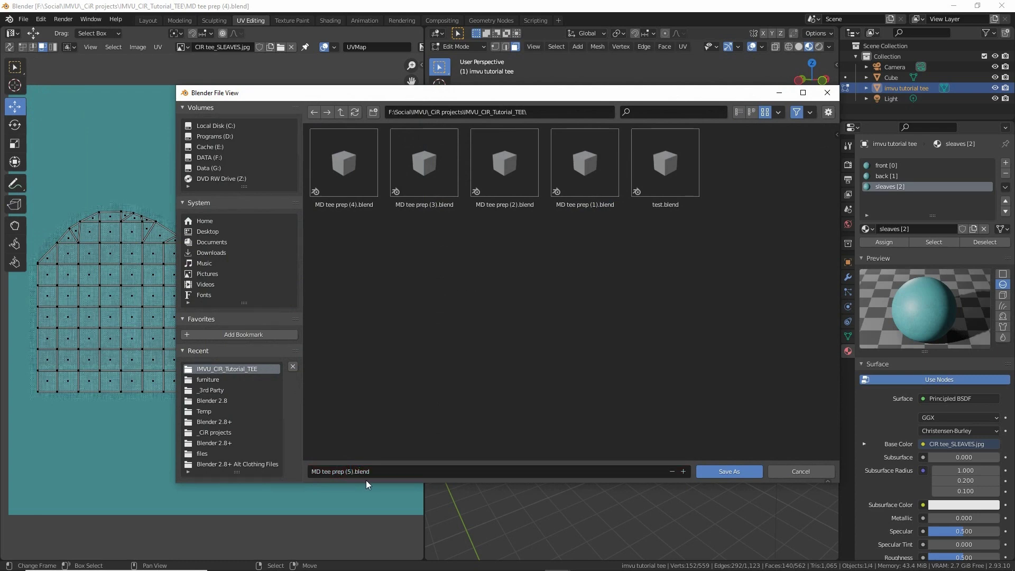
click(731, 471)
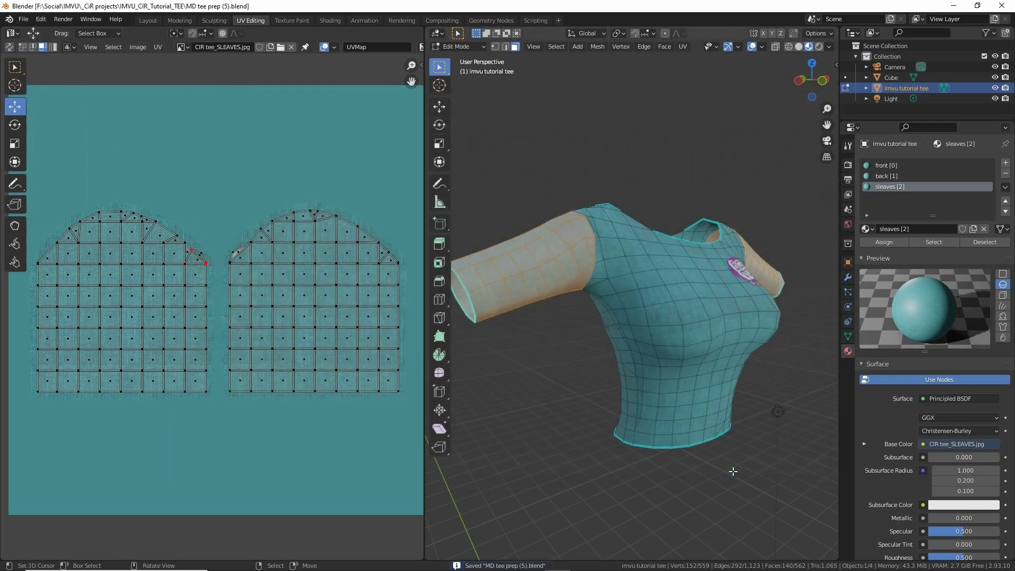
key(Tab)
click(24, 20)
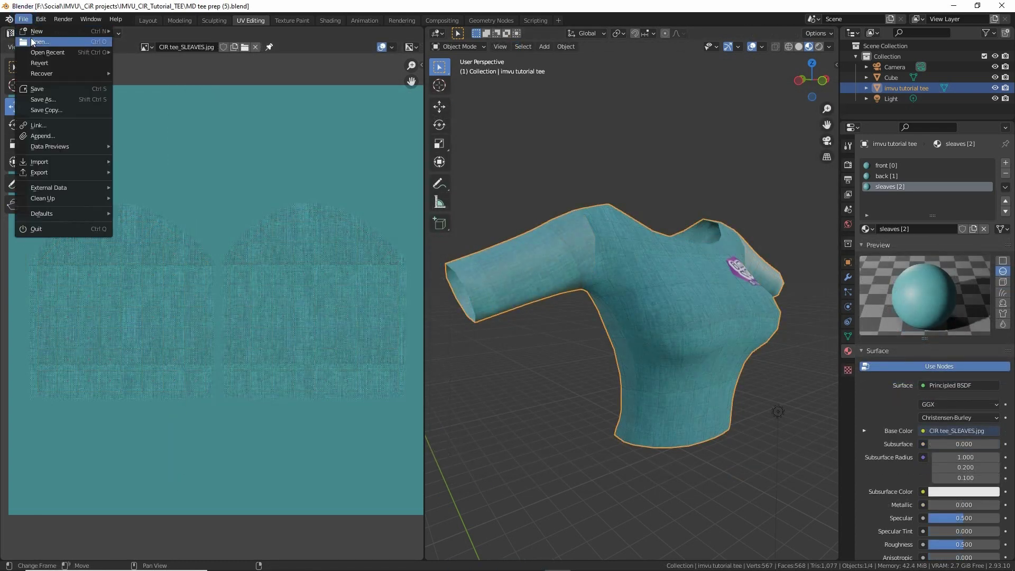
Create a new General scene and deselect the default cube.
mouse_move(33, 36)
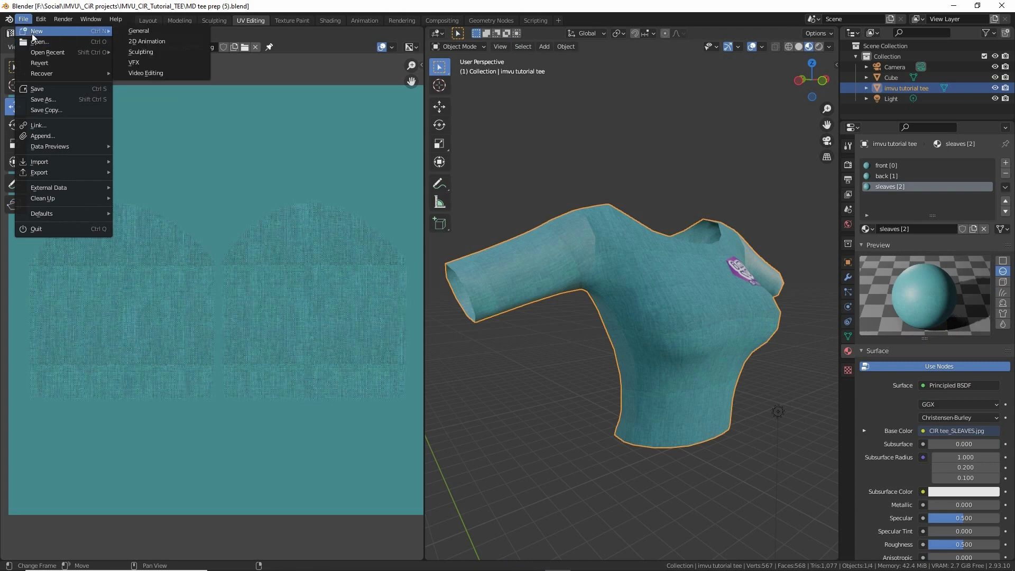
click(139, 32)
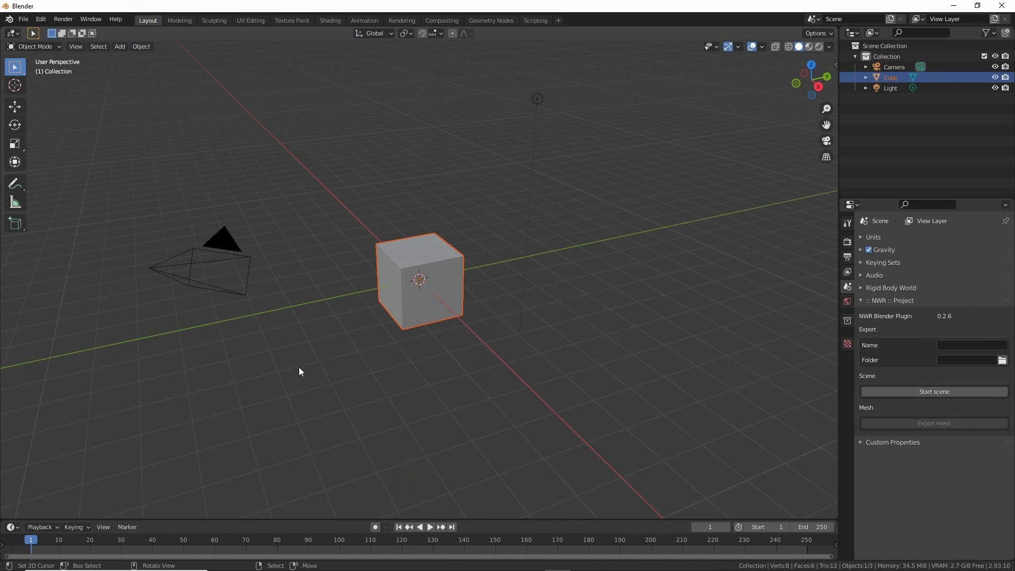
click(458, 364)
click(75, 47)
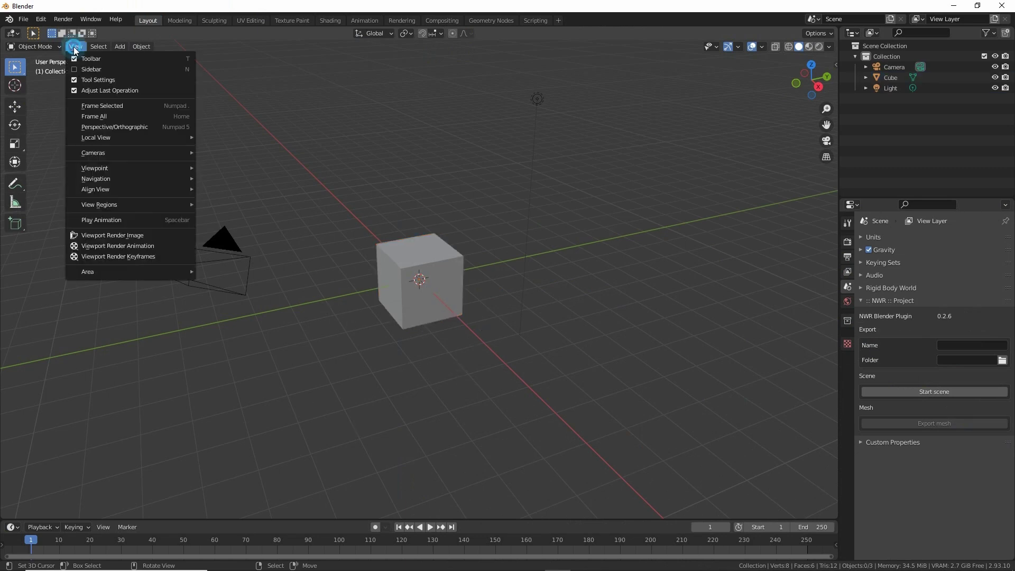
Show the sidebar's IMVU Studio Toolkit tab with its Clothing Tool panel expanded.
click(90, 71)
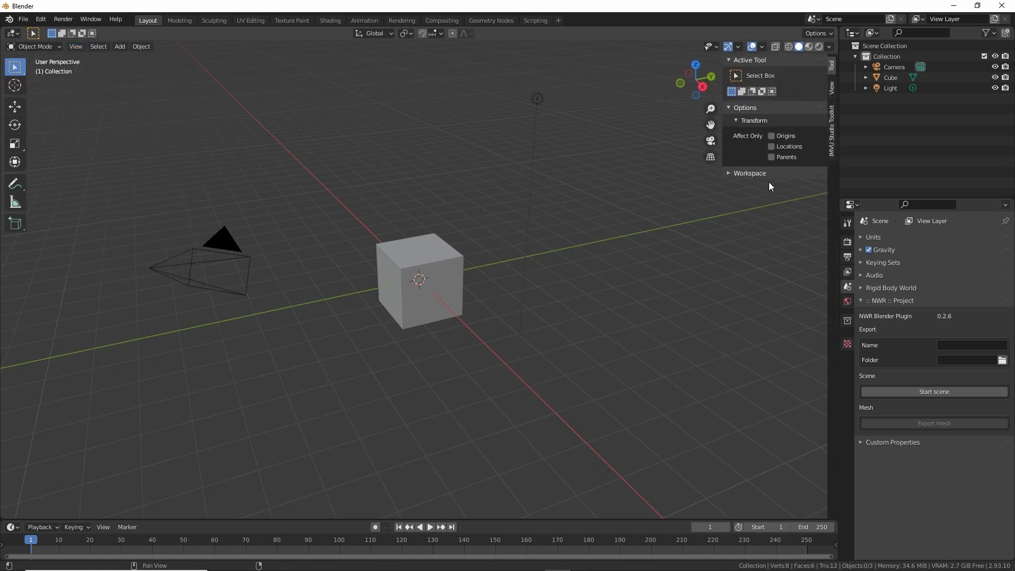
click(835, 135)
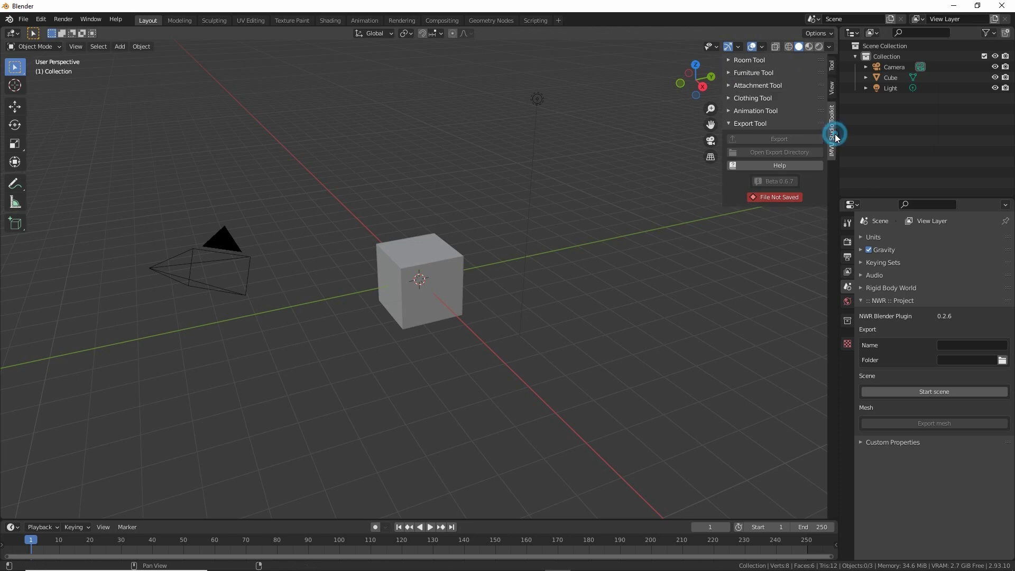
click(728, 98)
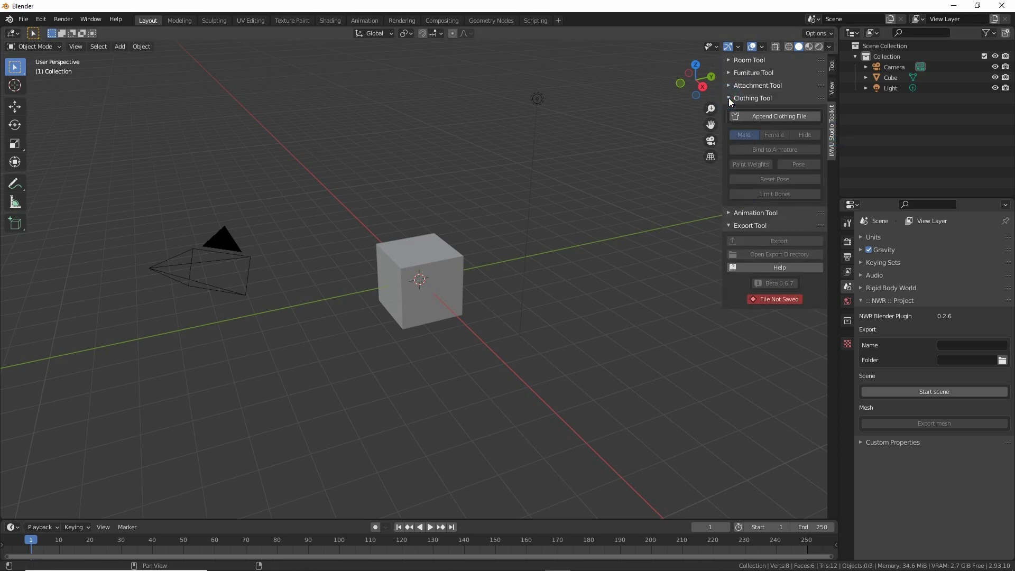
Append the IMVU clothing avatar with armature and switch its body to Female.
click(779, 116)
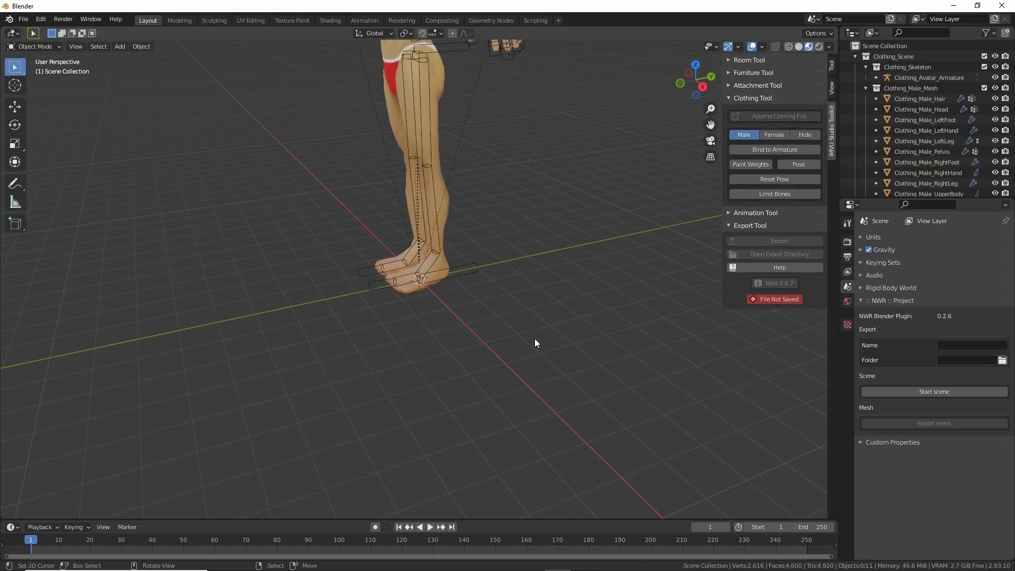
middle_drag(437, 341, 449, 175)
scroll(449, 176, down, 2)
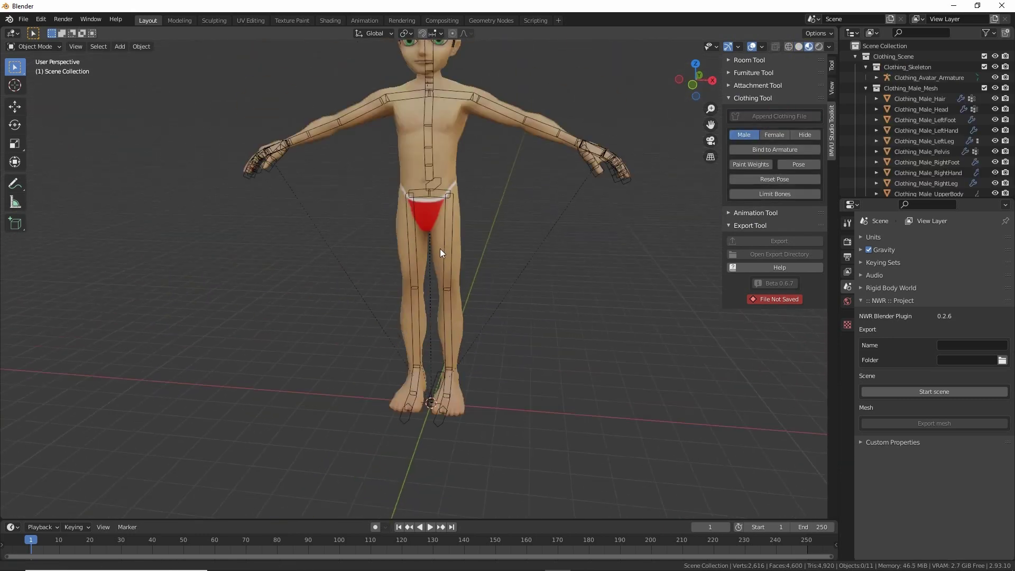
middle_drag(440, 248, 476, 296)
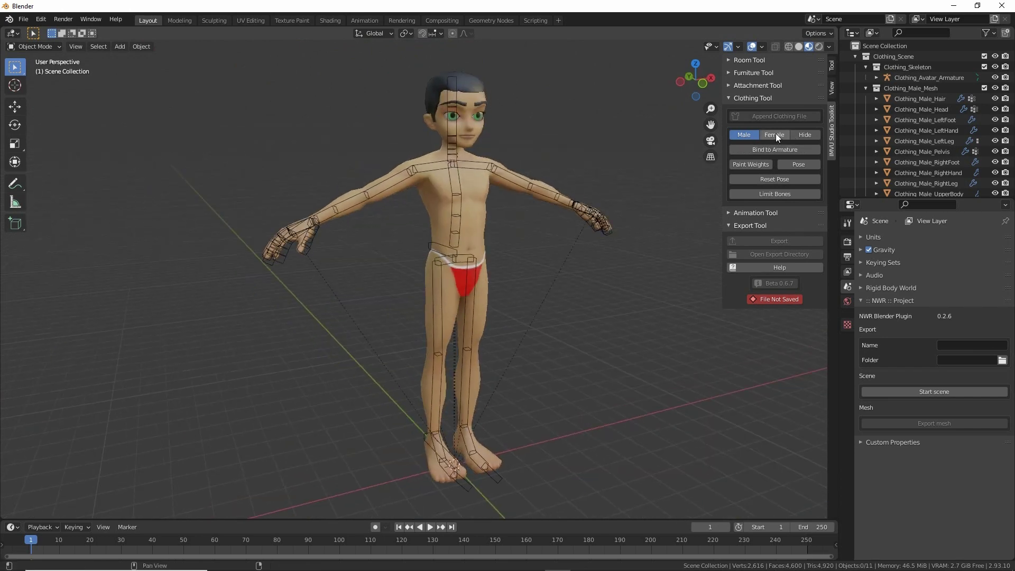
click(775, 134)
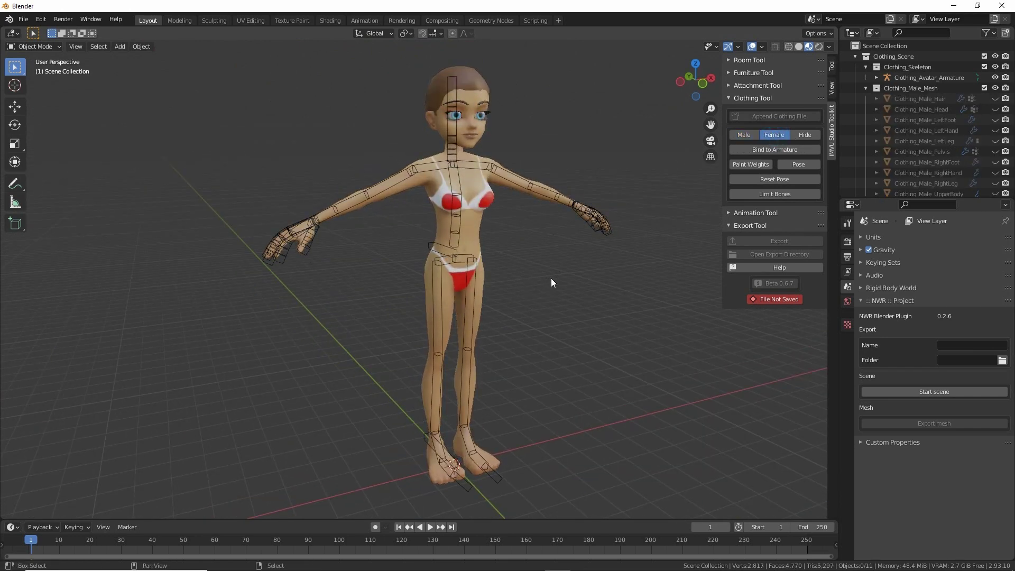
mouse_move(551, 278)
shift+middle_down()
mouse_move(528, 283)
mouse_move(535, 277)
shift+middle_up()
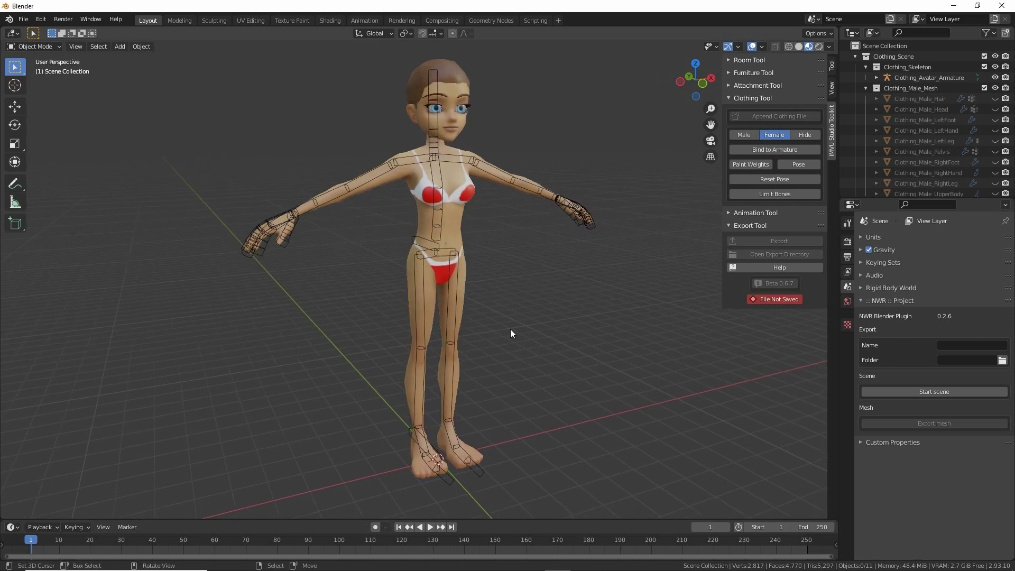
Append the 'imvu tutorial tee' object from MD tee prep (5).blend in the IMVU_CIR_Tutorial_TEE folder.
click(23, 19)
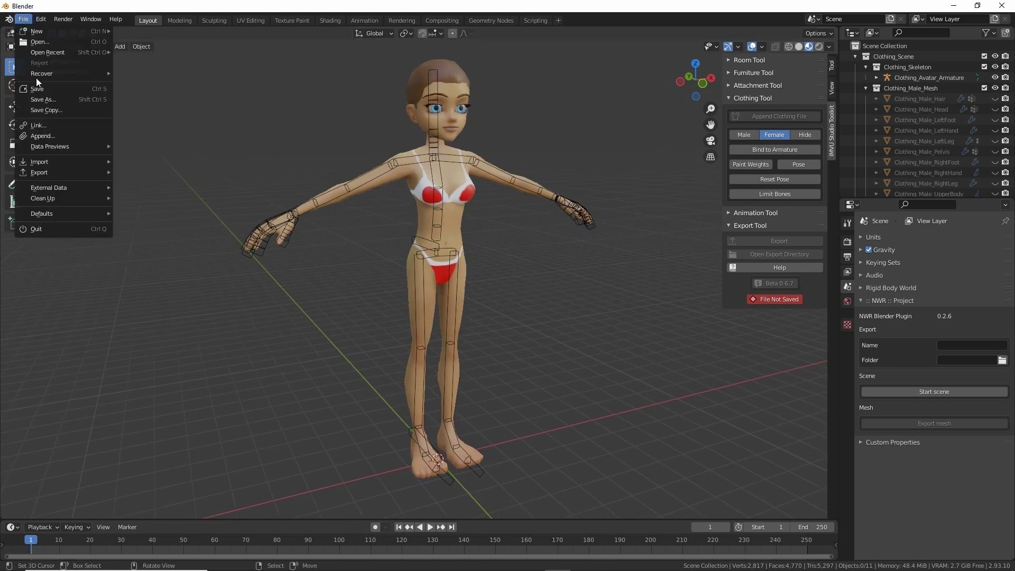
click(40, 135)
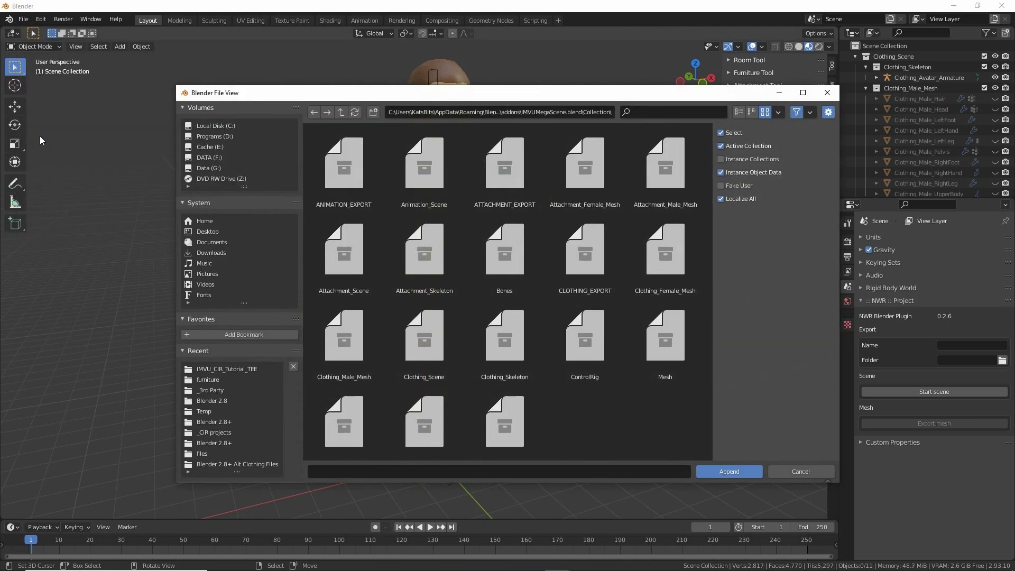
click(236, 368)
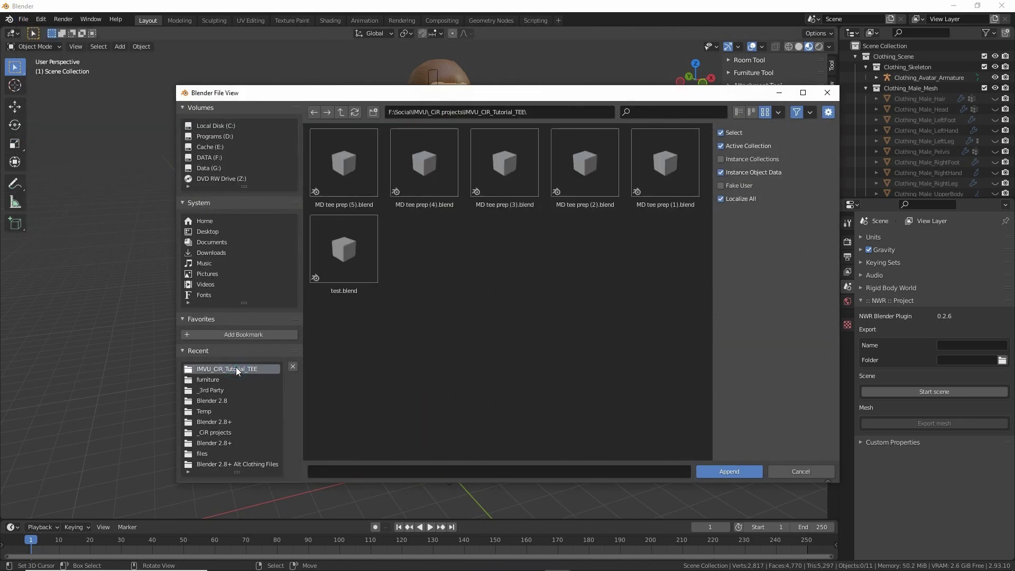
double_click(344, 162)
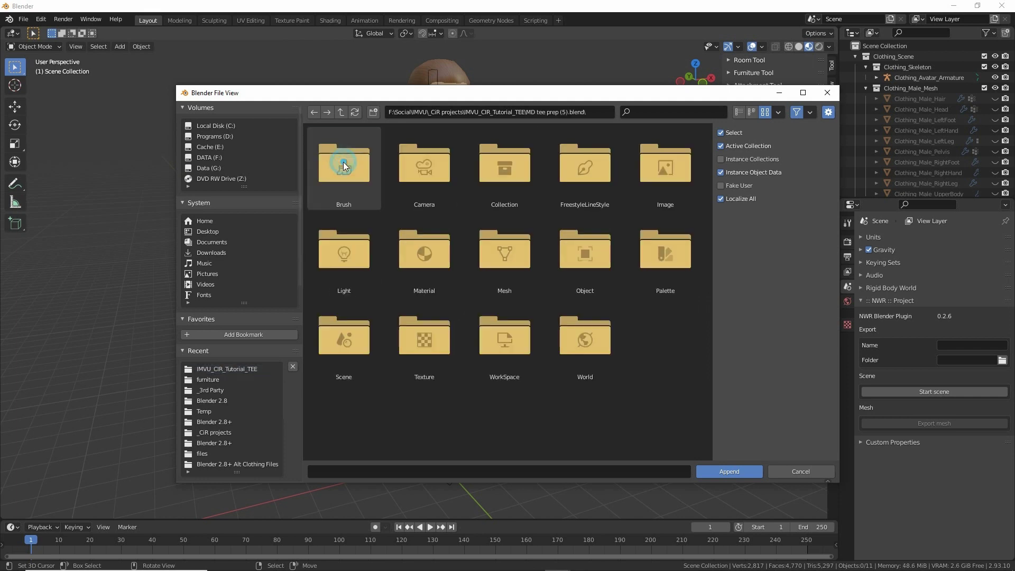
double_click(592, 248)
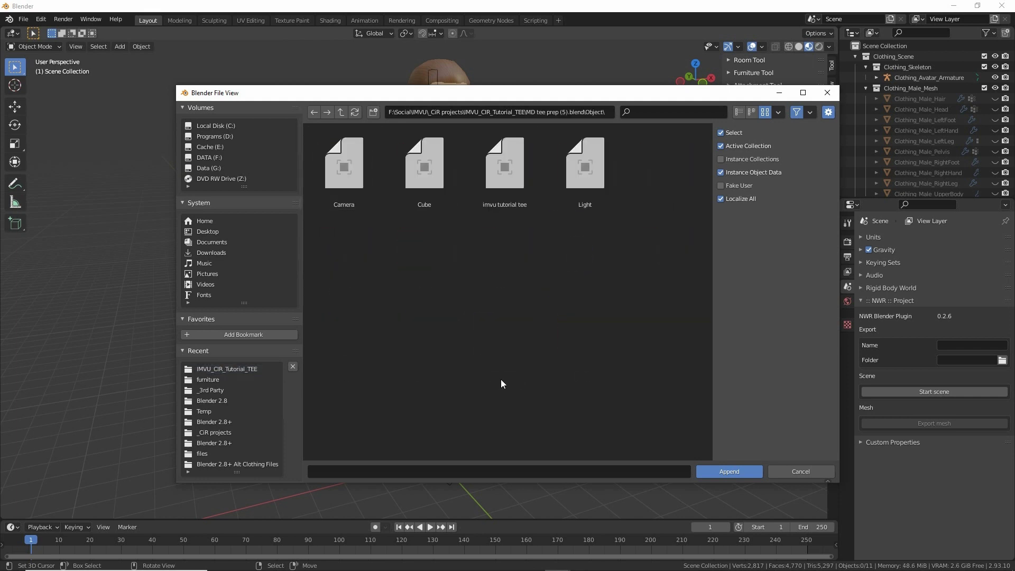
click(503, 158)
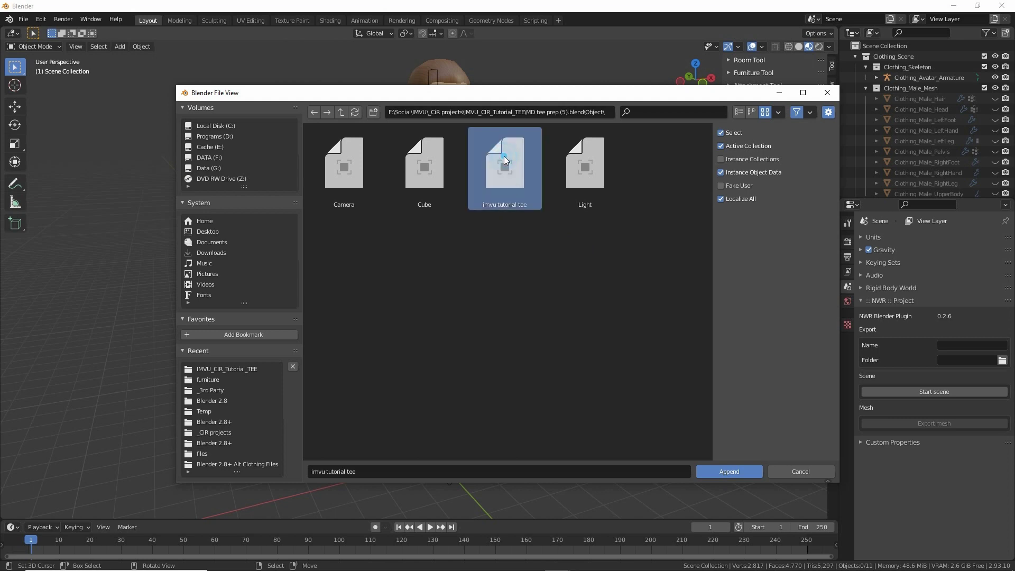
click(730, 471)
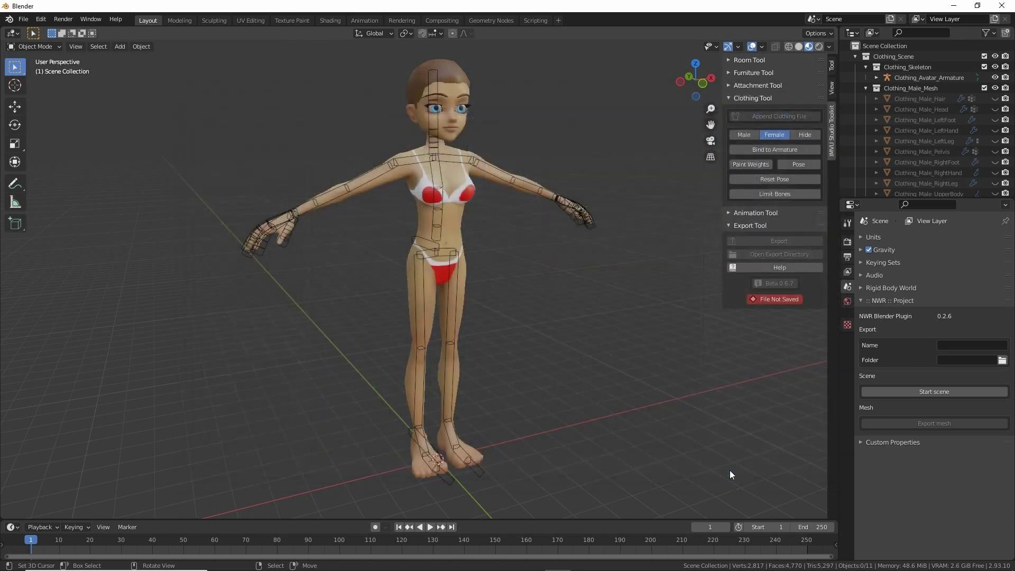
Frame the tee, put the avatar armature in Pose Mode, and test-move the rtElbow bone.
key(KP_Decimal)
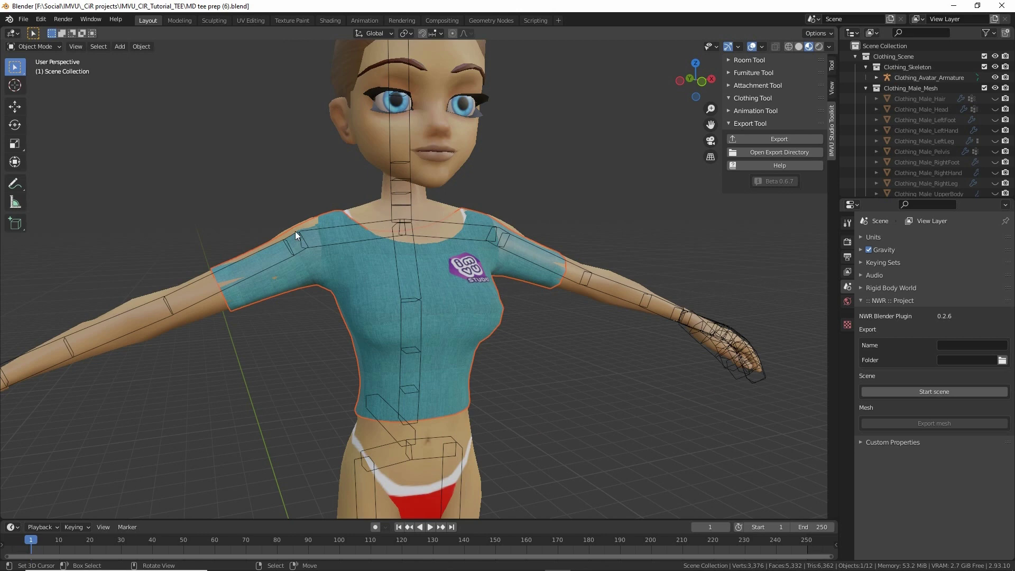
click(298, 230)
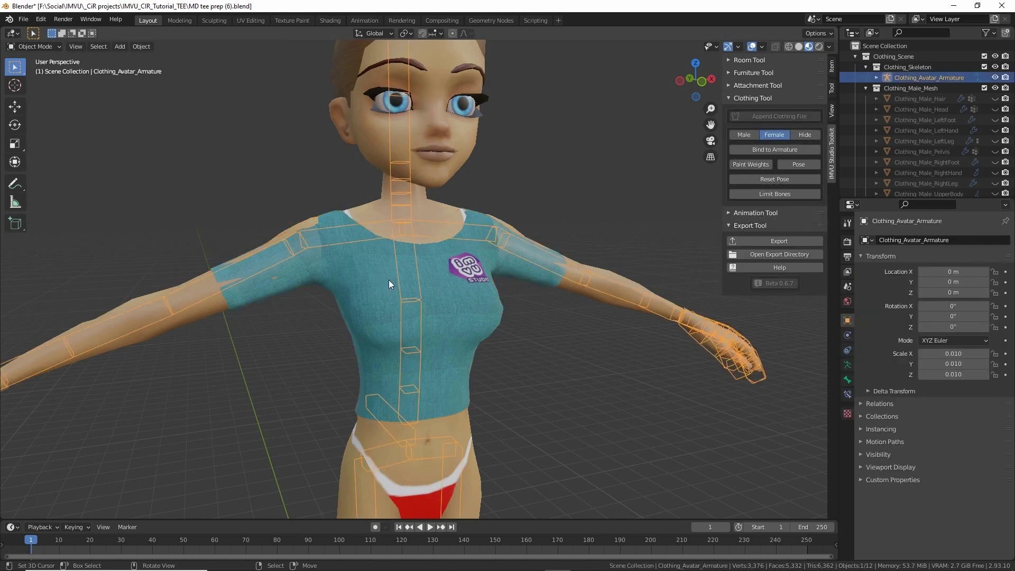
click(29, 47)
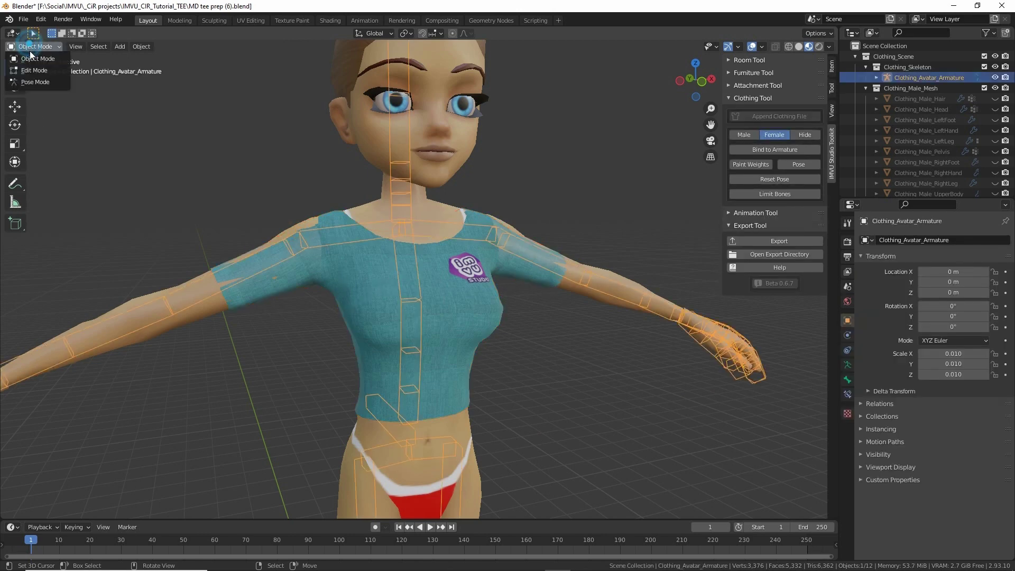
click(38, 82)
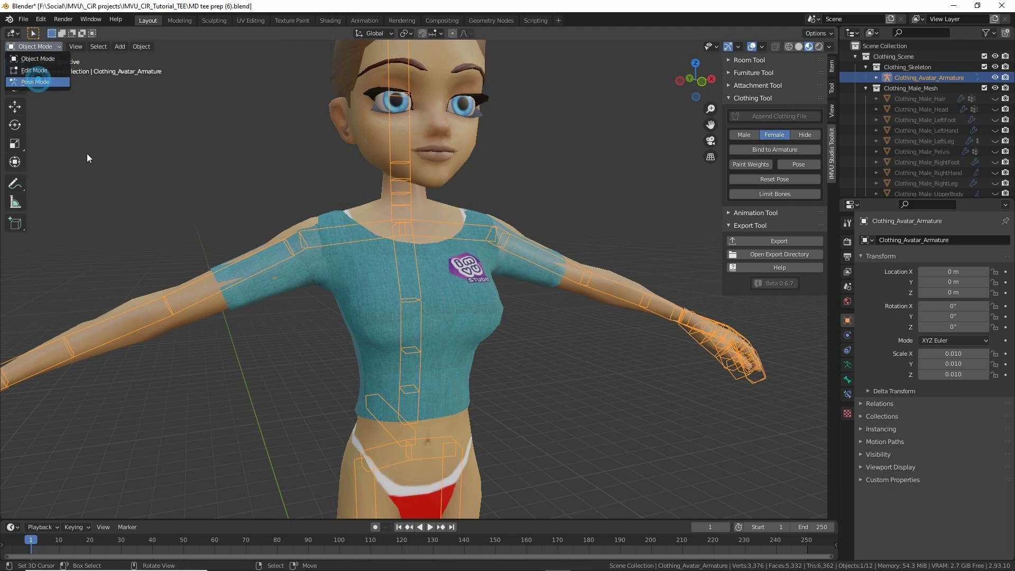
click(156, 306)
key(g)
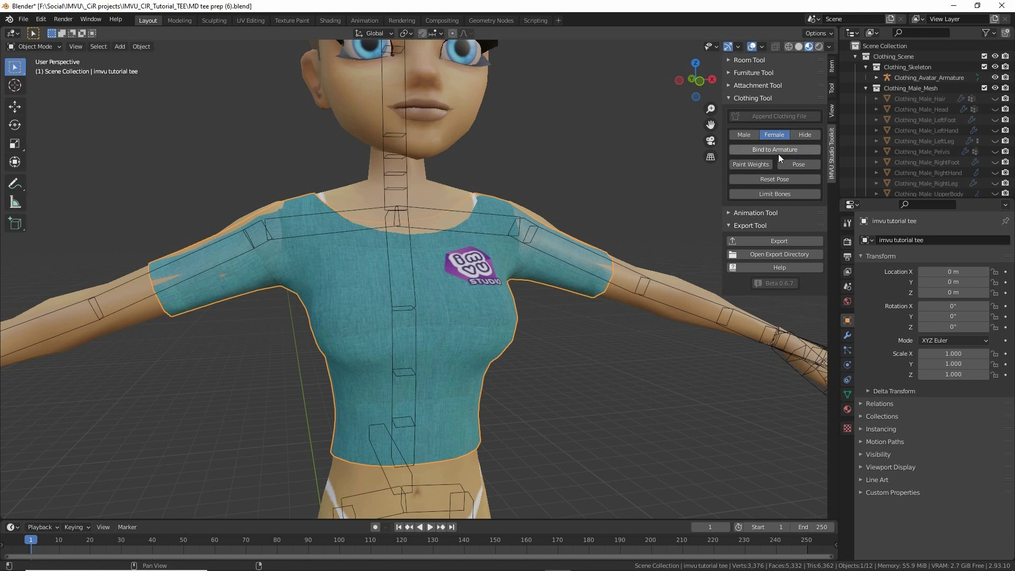
Bind the tee to the armature, confirm it follows the elbow, and enter Weight Paint.
click(772, 150)
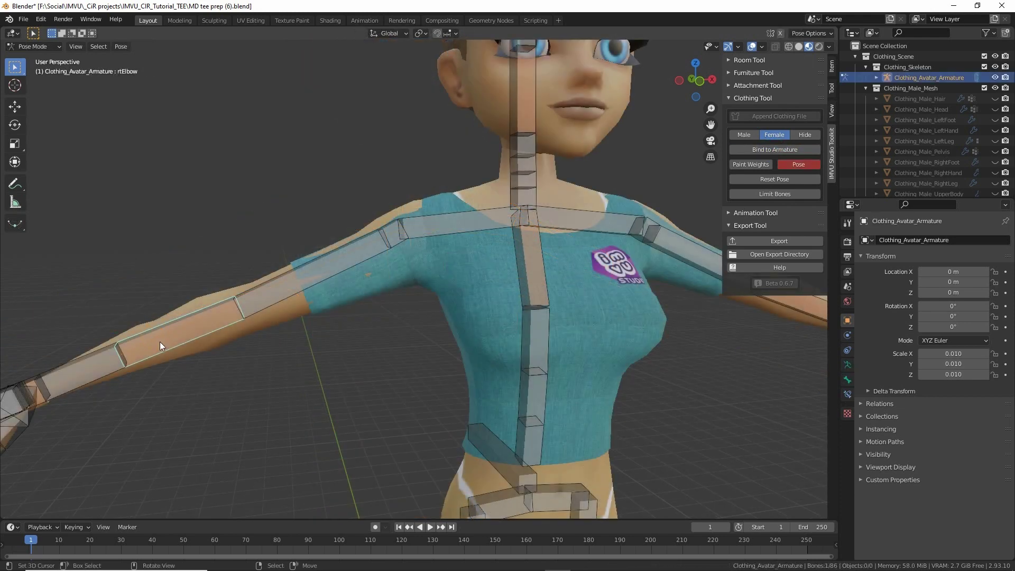
key(g)
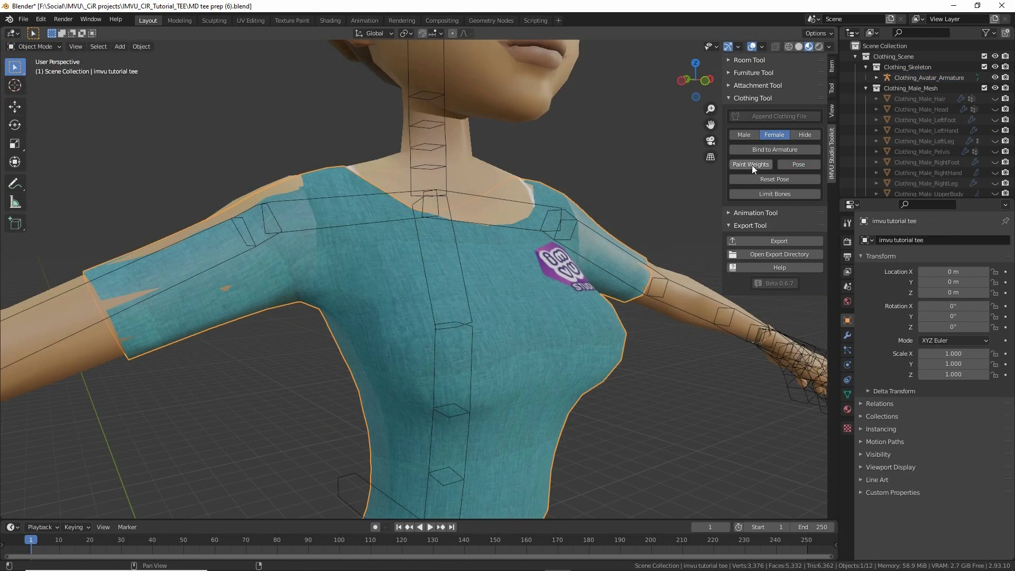
click(751, 165)
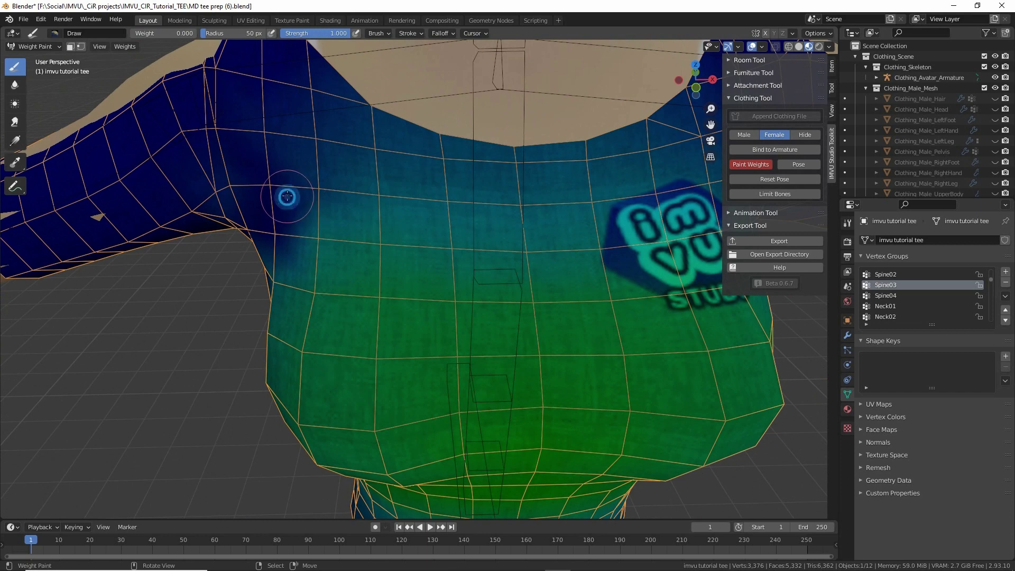
Paint 0.000 weight across the upper chest and neck band, then test the spine bone's deformation.
drag(284, 198, 579, 189)
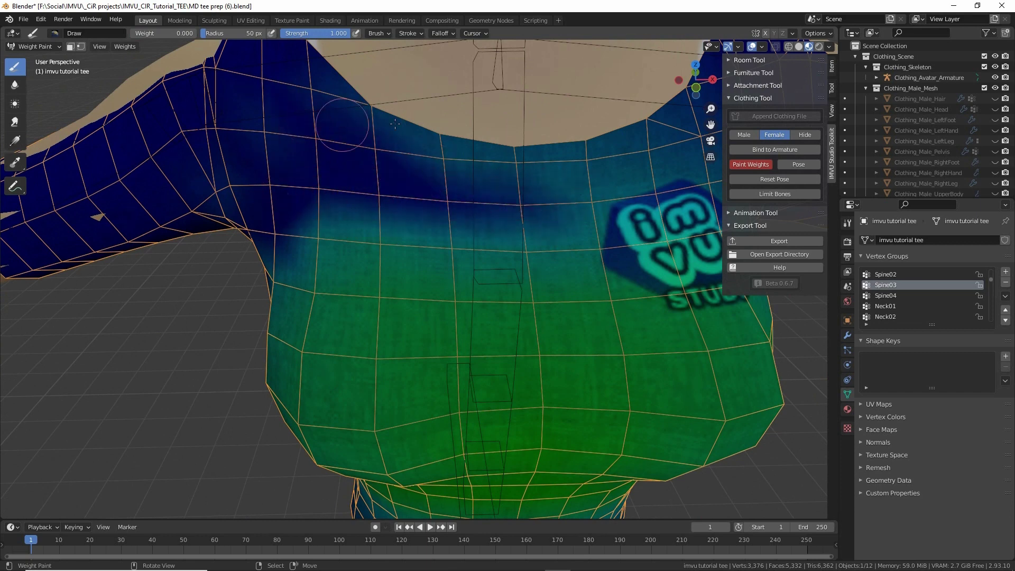
drag(370, 127, 442, 154)
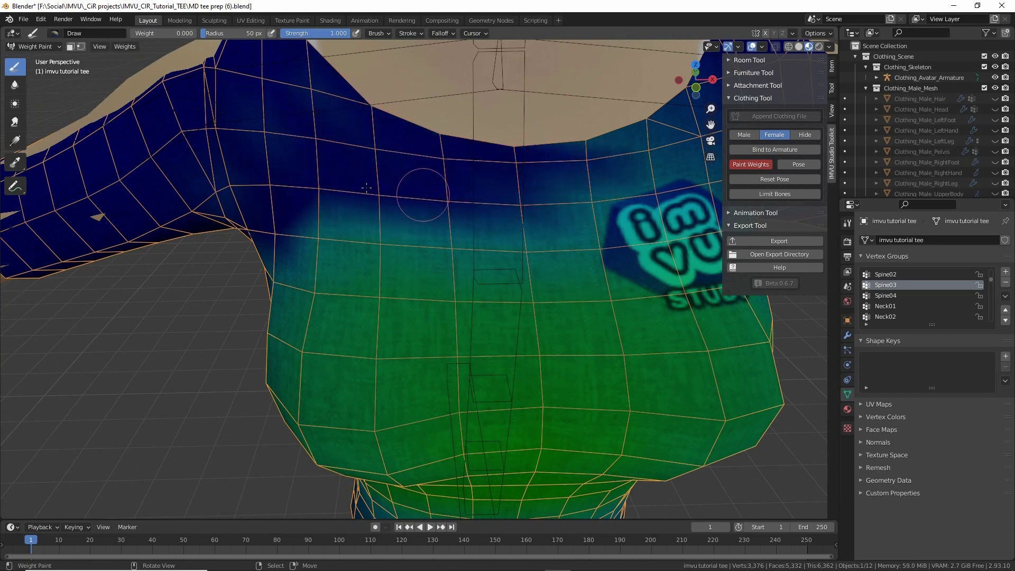
scroll(423, 180, down, 3)
middle_drag(454, 182, 490, 188)
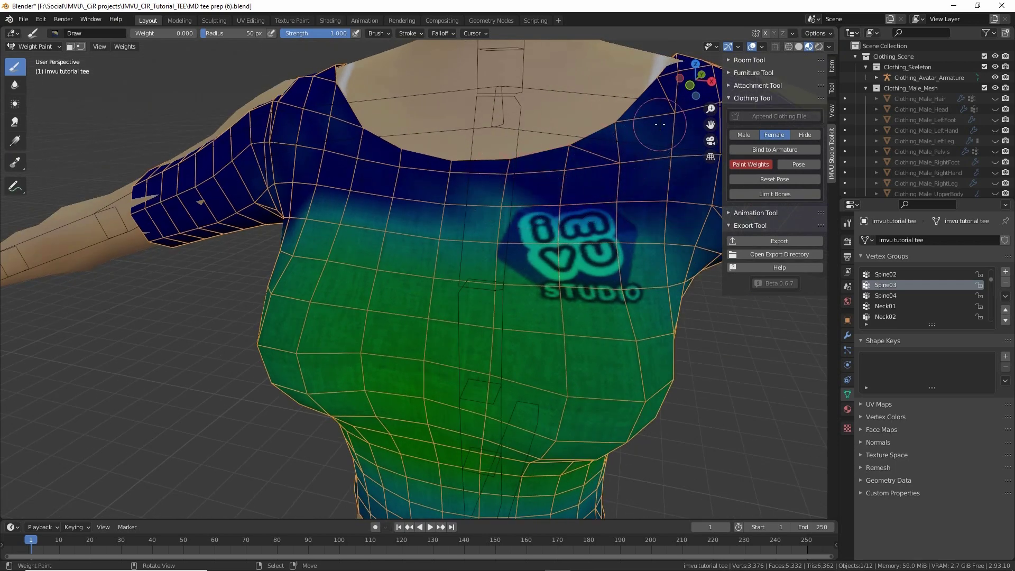
middle_drag(553, 190, 633, 186)
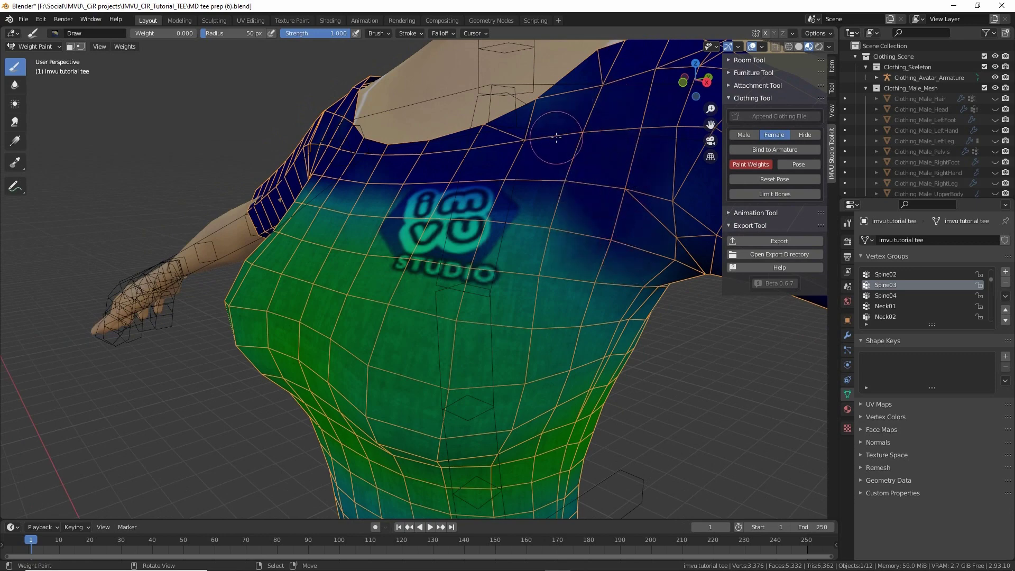
middle_drag(550, 119, 666, 260)
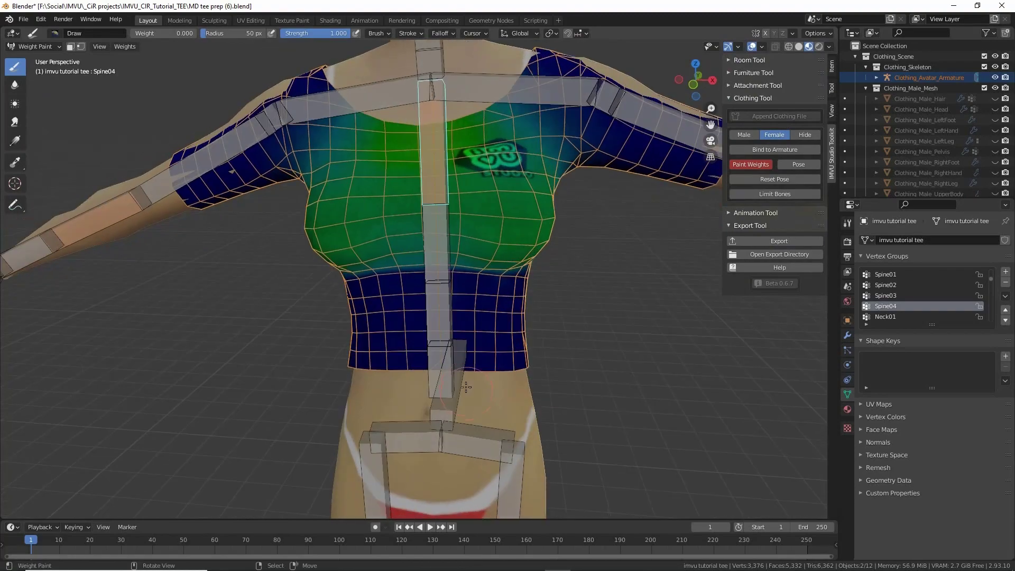
key(r)
key(g)
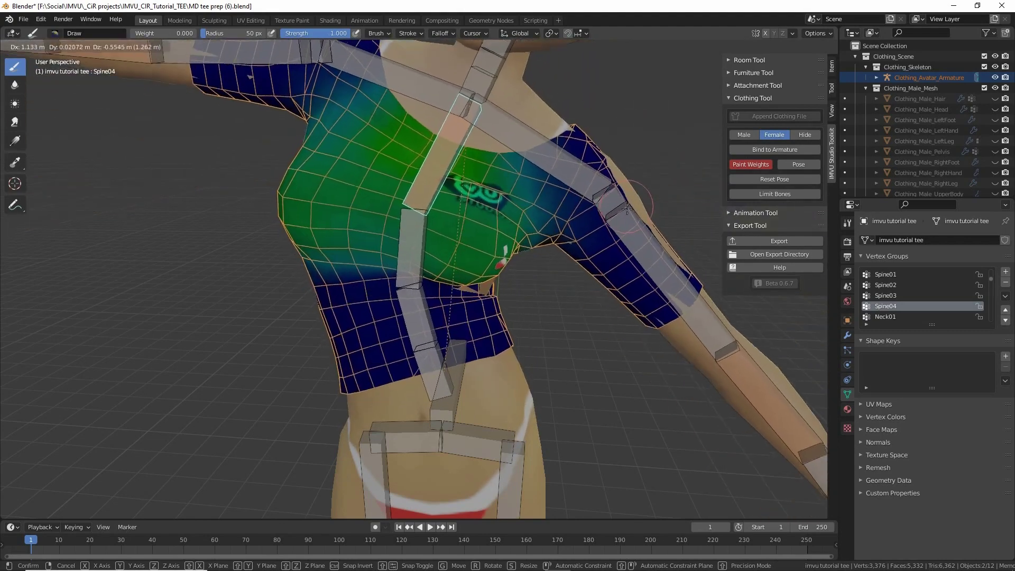
click(636, 242)
Paint 0.000 weight on the lower shirt, then on Spine03 near the neck.
middle_drag(635, 242, 439, 305)
scroll(433, 338, up, 5)
scroll(433, 338, down, 3)
scroll(439, 305, up, 3)
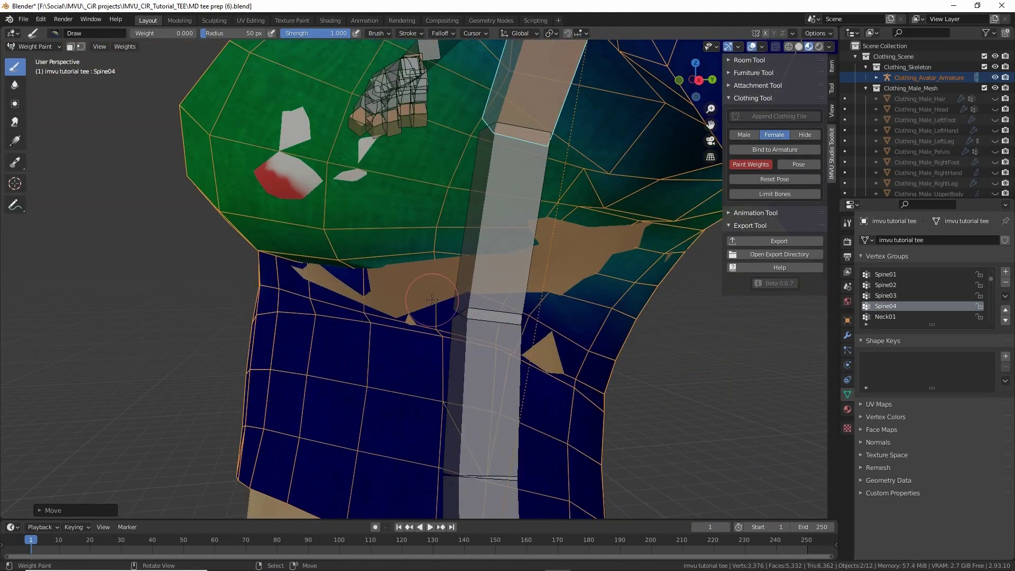
mouse_move(432, 300)
mouse_down()
mouse_move(550, 287)
mouse_move(540, 309)
mouse_move(588, 293)
mouse_move(578, 294)
mouse_move(621, 303)
mouse_up()
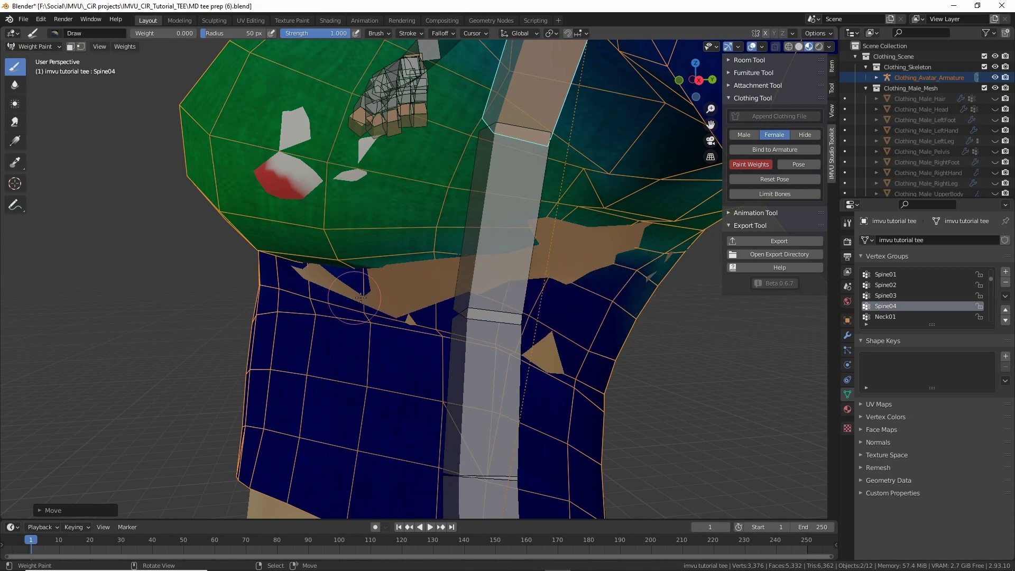
mouse_move(295, 294)
middle_down()
mouse_move(467, 315)
mouse_move(371, 272)
middle_up()
ctrl+click(467, 316)
mouse_move(327, 185)
mouse_down()
mouse_move(284, 159)
mouse_move(272, 178)
mouse_up()
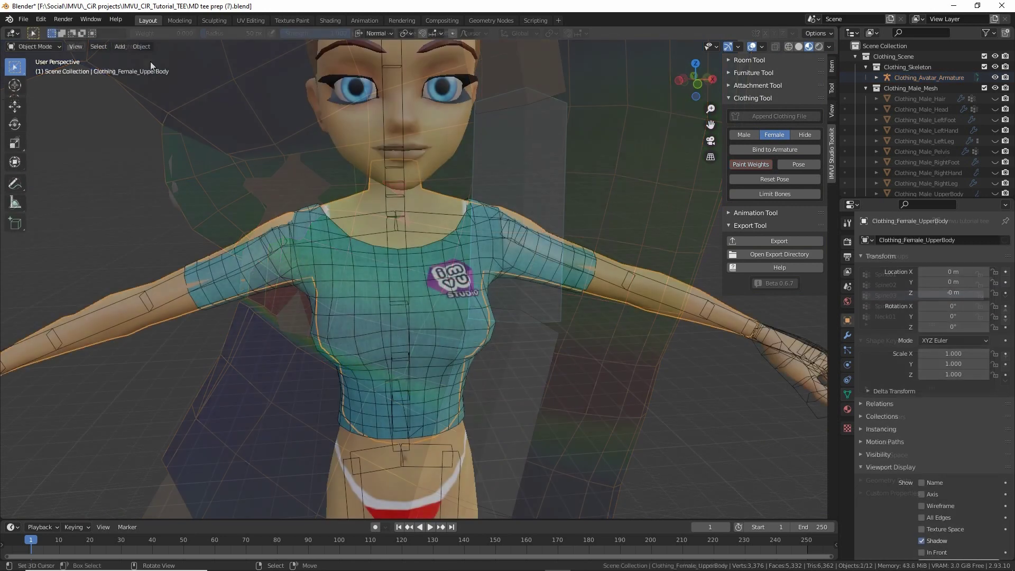
Duplicate the female upper body in place and delete its chest faces.
click(141, 46)
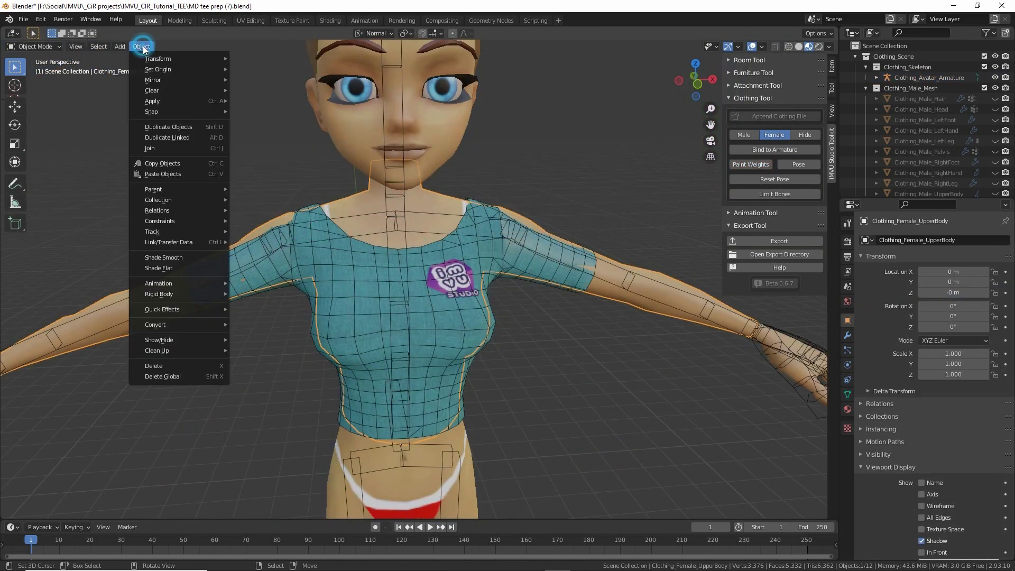
click(160, 127)
right_click(301, 96)
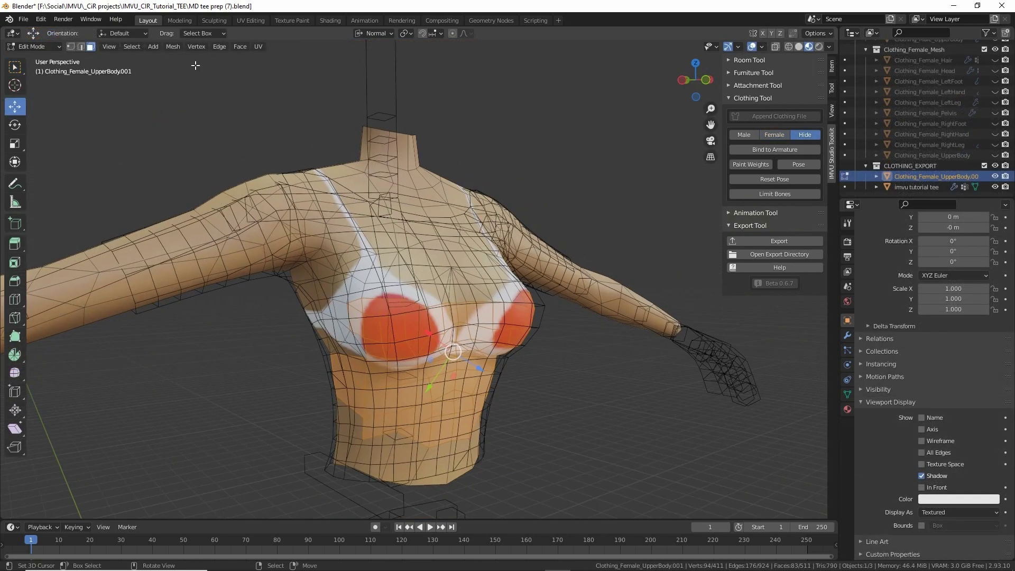
click(176, 46)
mouse_move(198, 294)
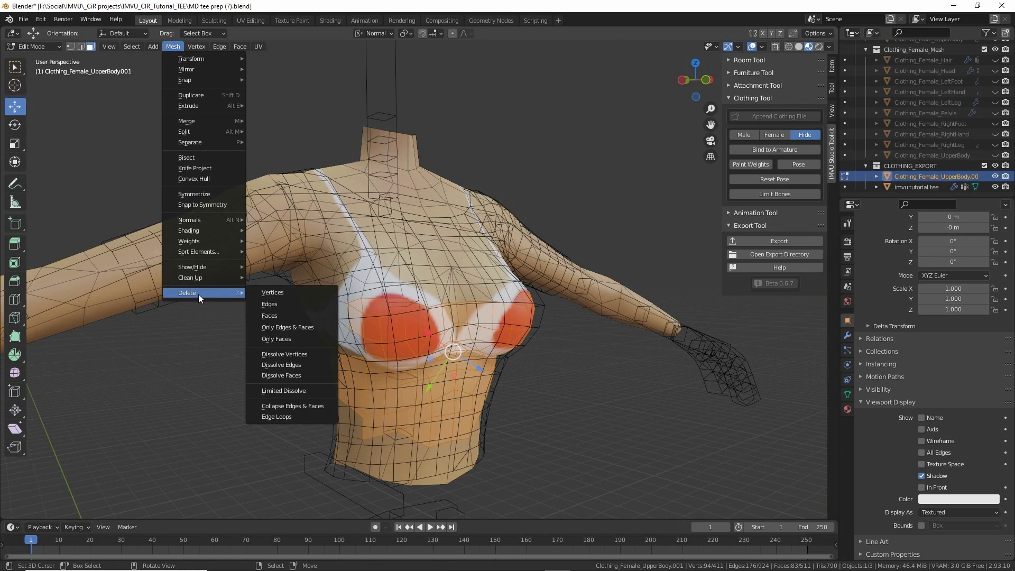
click(280, 315)
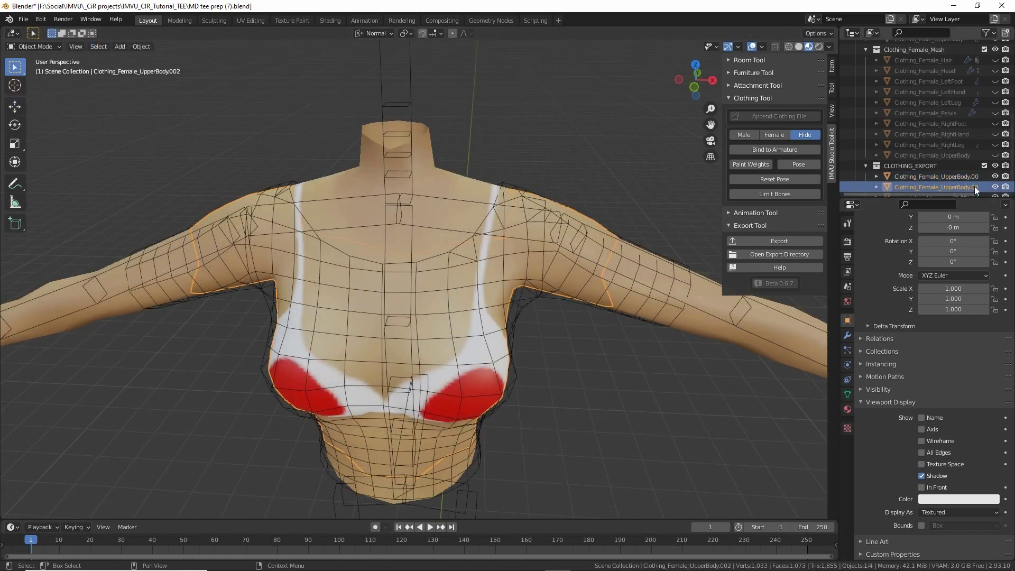
Export the imvu tutorial tee as clothing under MD tee prep (8).
click(995, 186)
key(Tab)
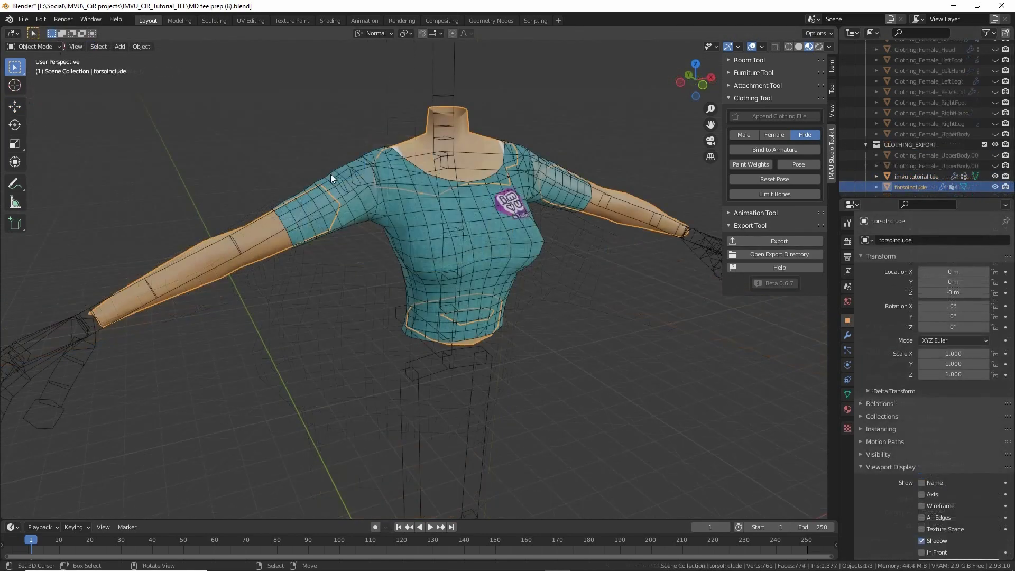
click(331, 174)
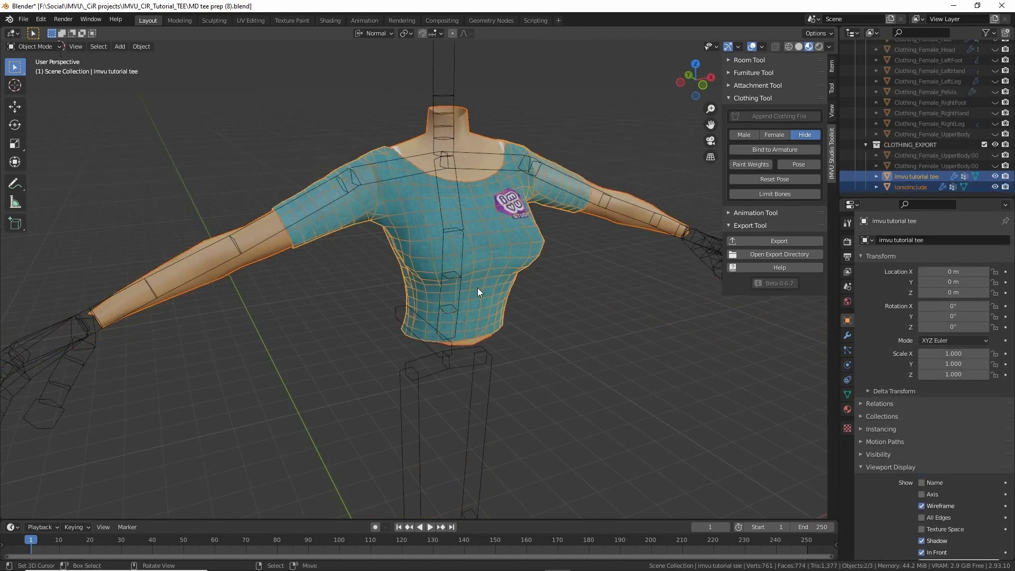
click(777, 242)
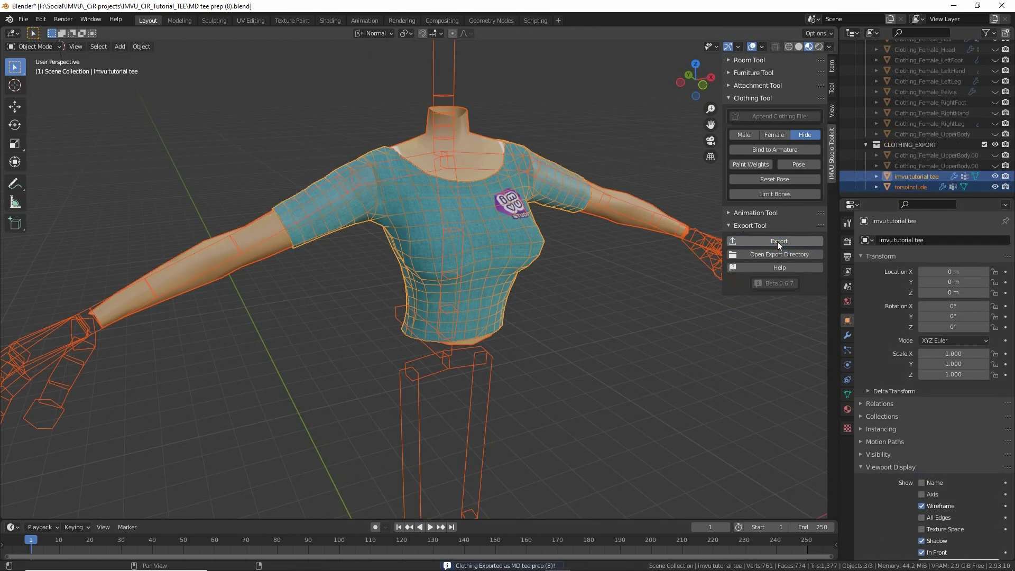